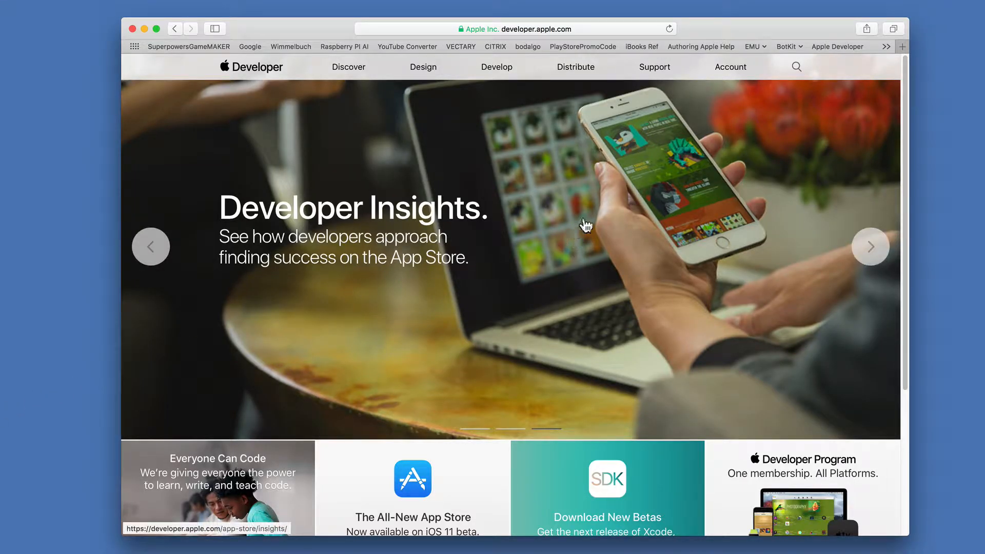
Open the Certificates, Identifiers & Profiles section of the Apple Developer account.
left_click(730, 72)
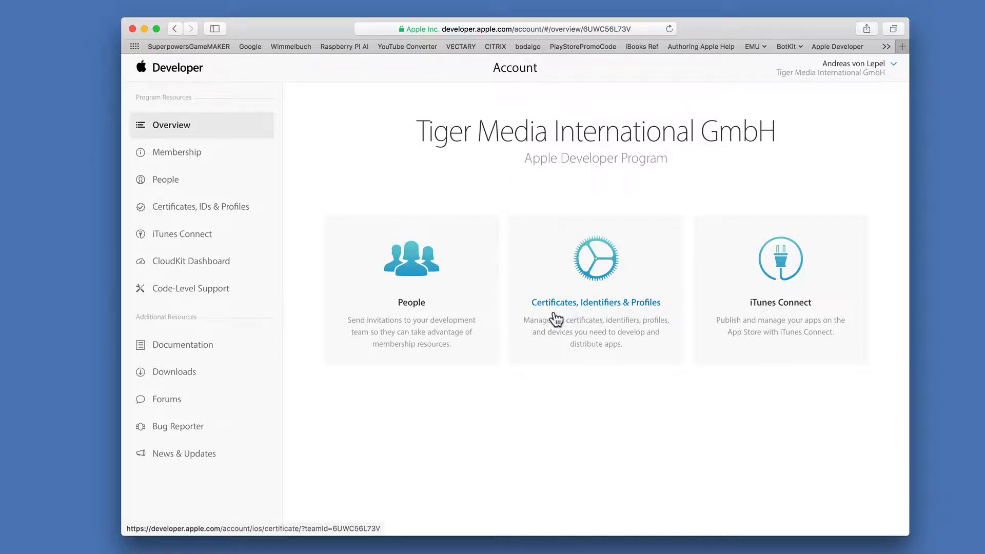
left_click(599, 302)
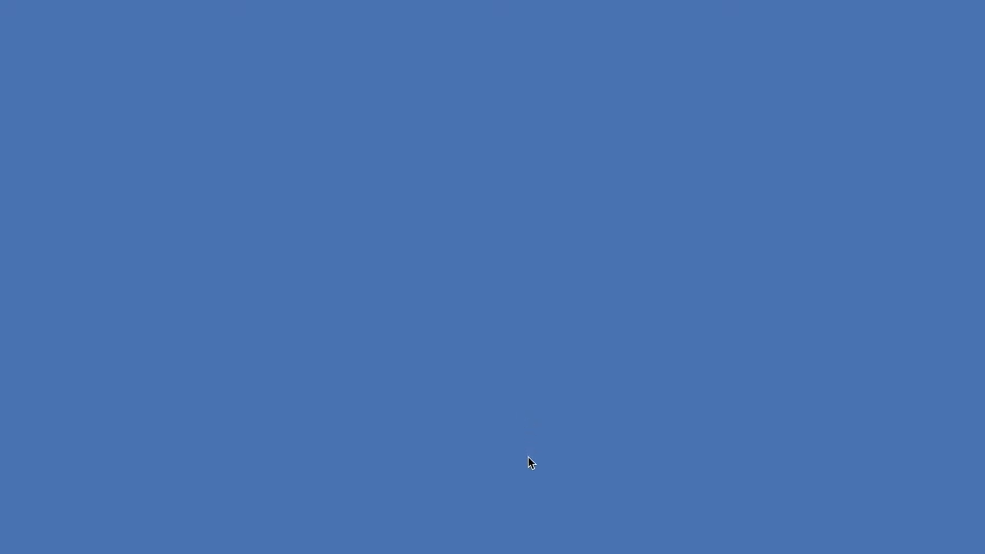
Switch to Xcode, open its account preferences and select the Verlag team under the Apple ID.
left_click(548, 534)
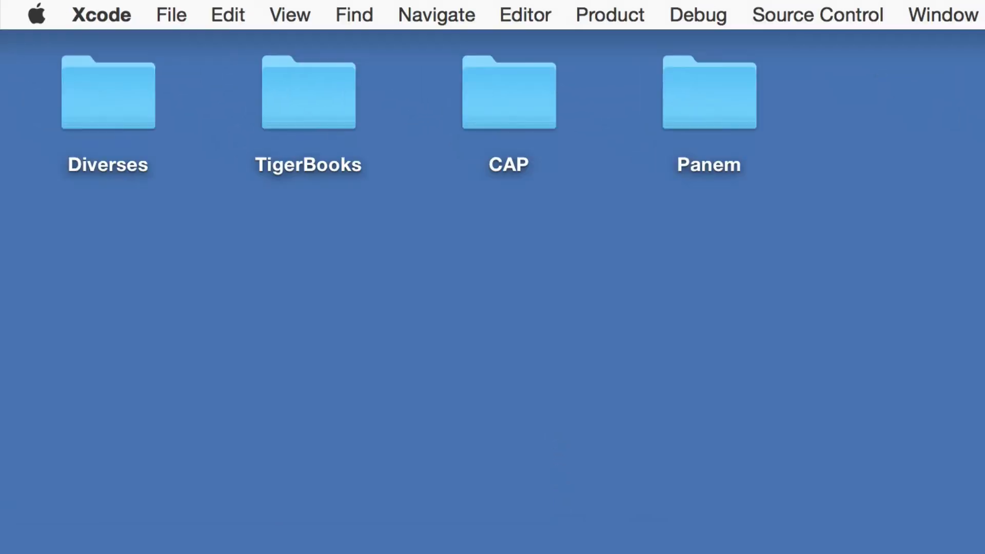
left_click(95, 12)
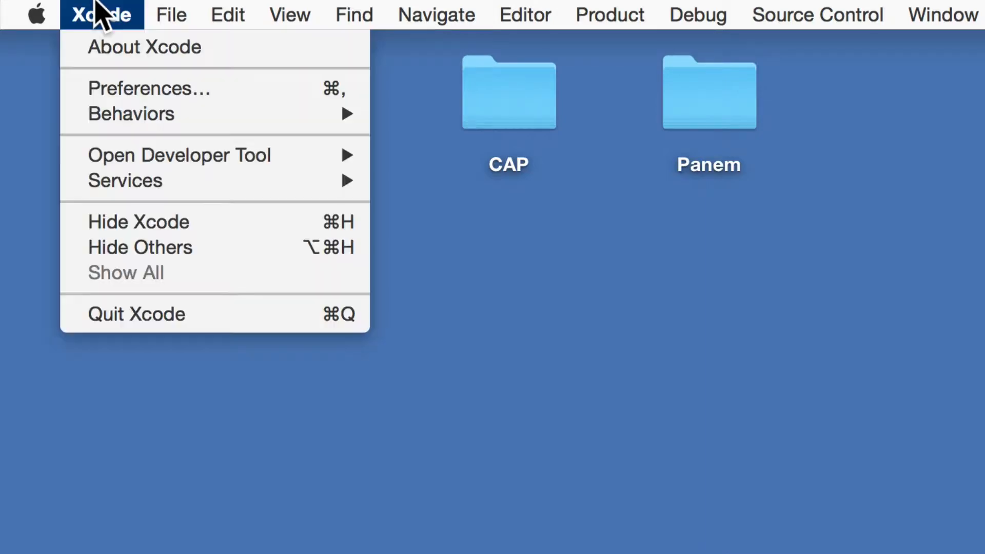
left_click(103, 88)
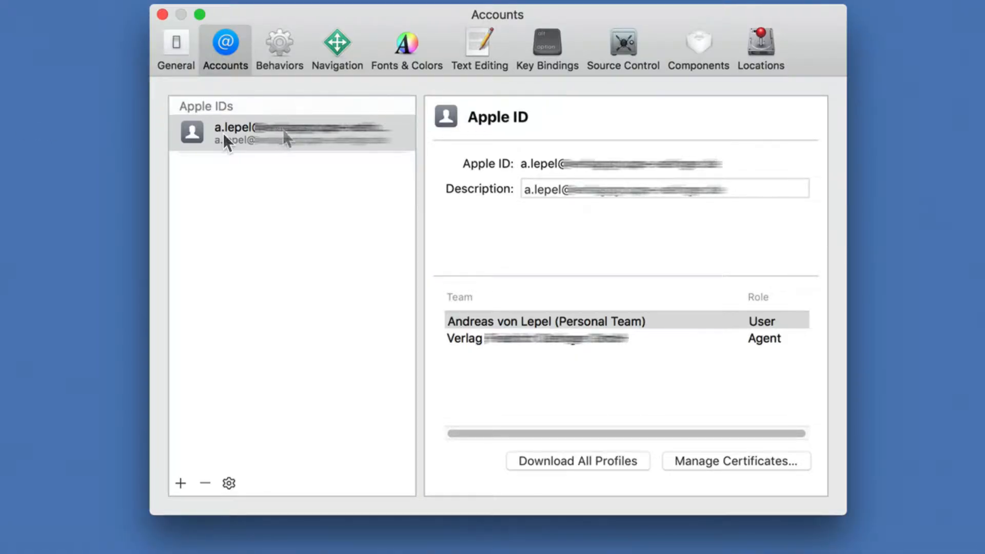
left_click(497, 341)
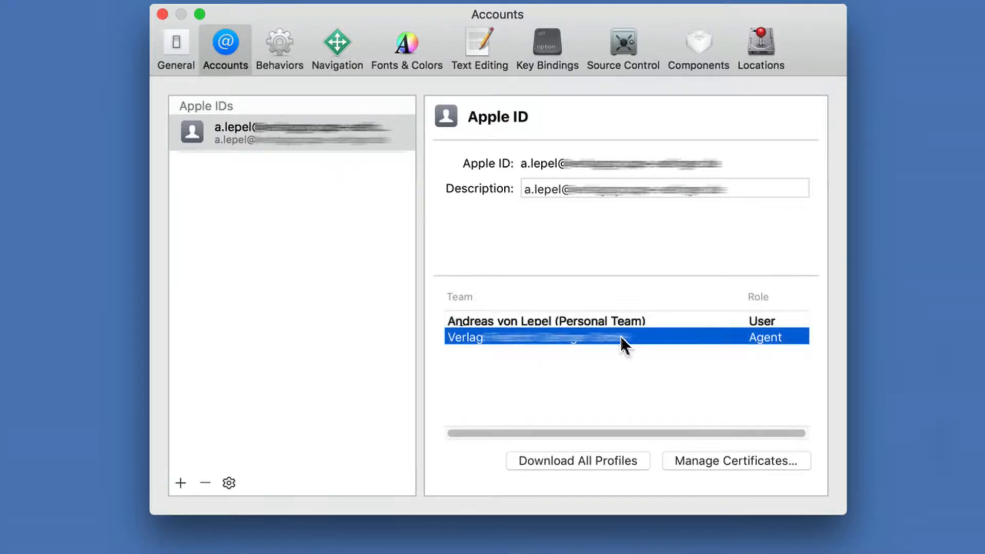
Manage the Verlag team's signing certificates and add an iOS Development and an iOS App Store certificate.
left_click(180, 483)
left_click(804, 457)
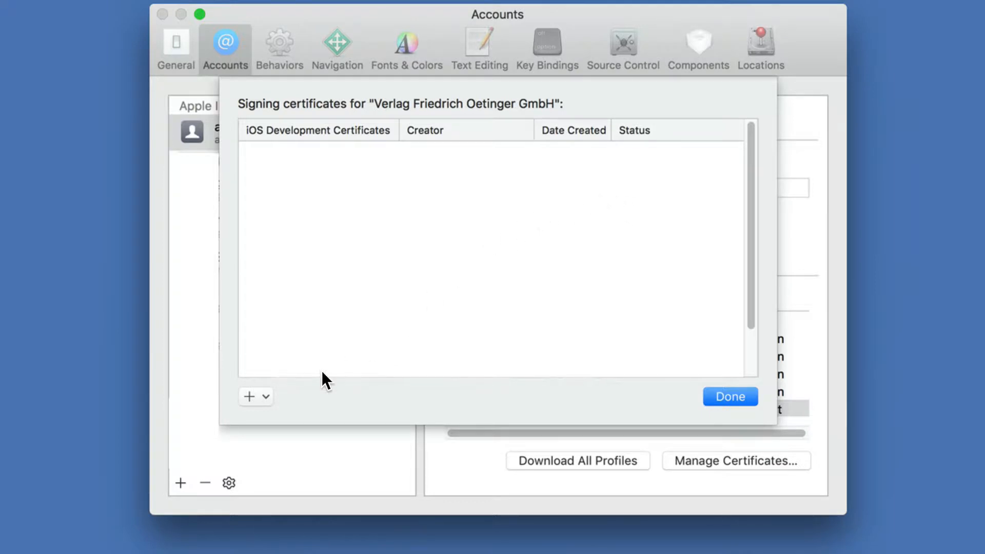
left_click(249, 396)
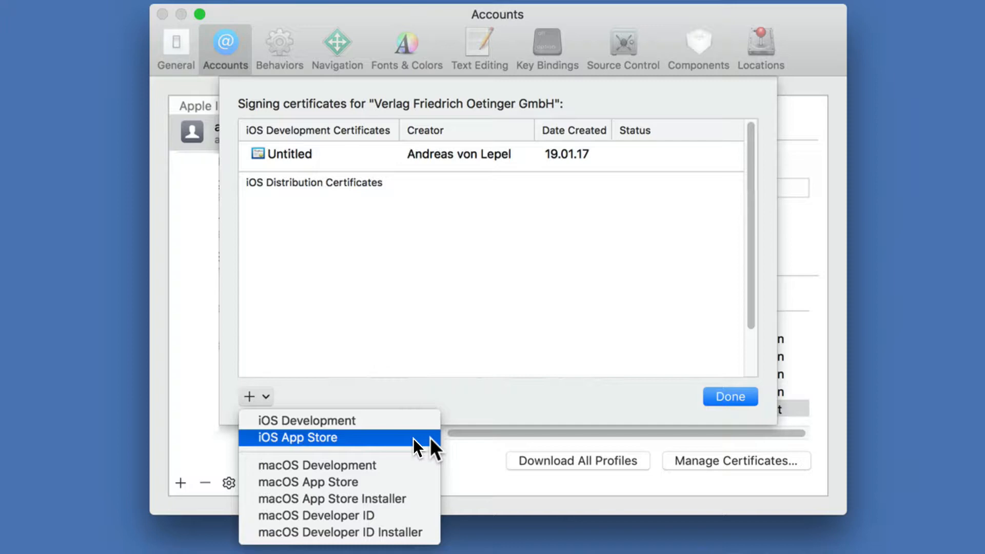
left_click(414, 437)
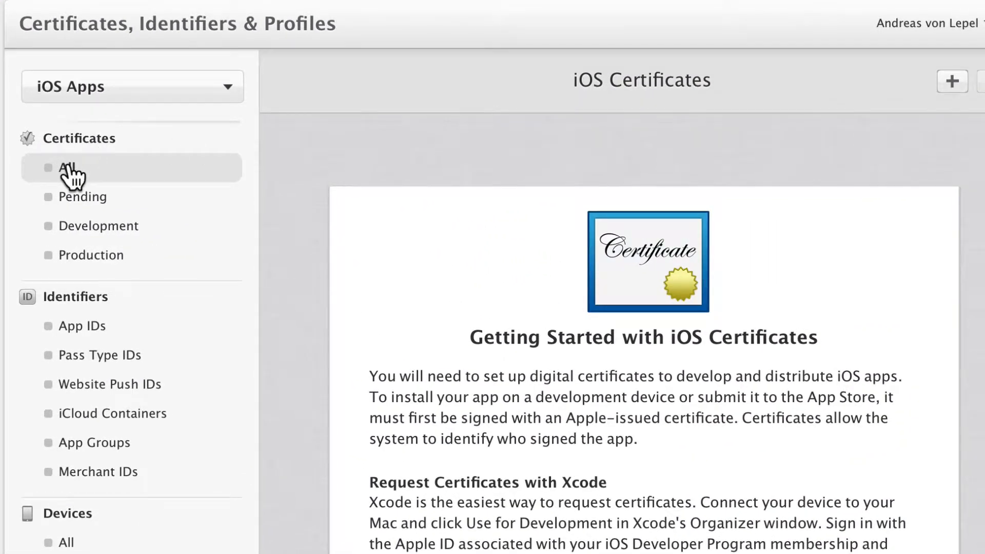
List all iOS certificates on the Apple Developer site and examine the details of the development and distribution certificates.
left_click(67, 165)
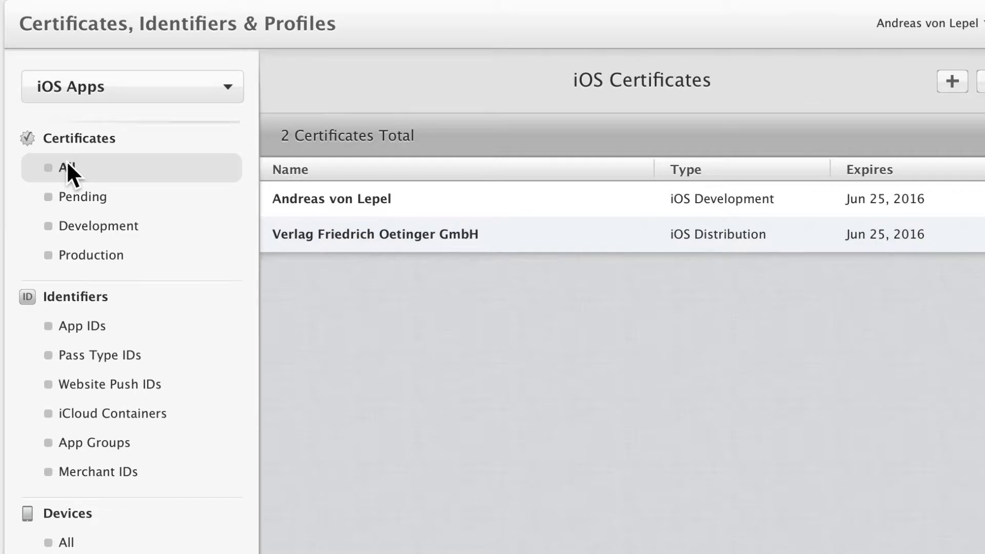
left_click(327, 201)
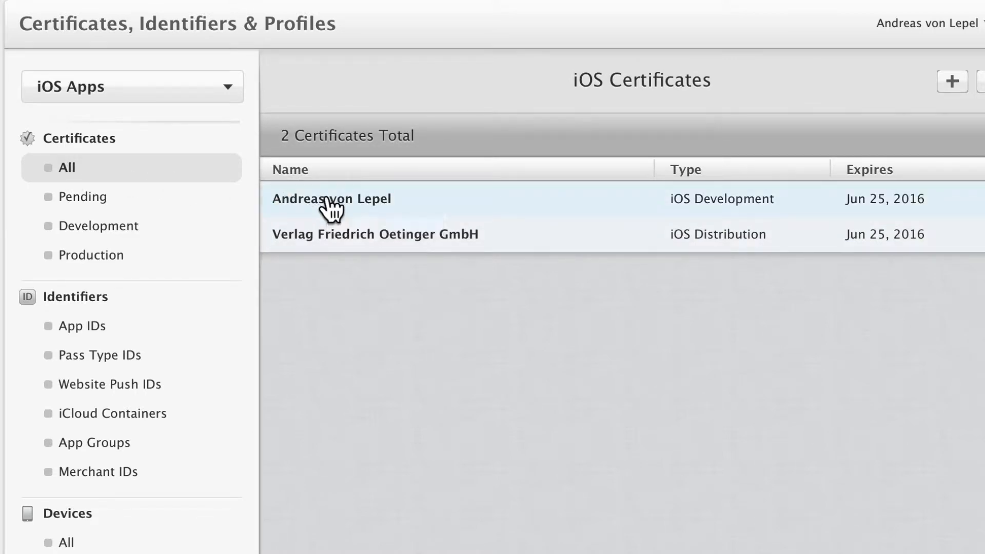
left_click(328, 201)
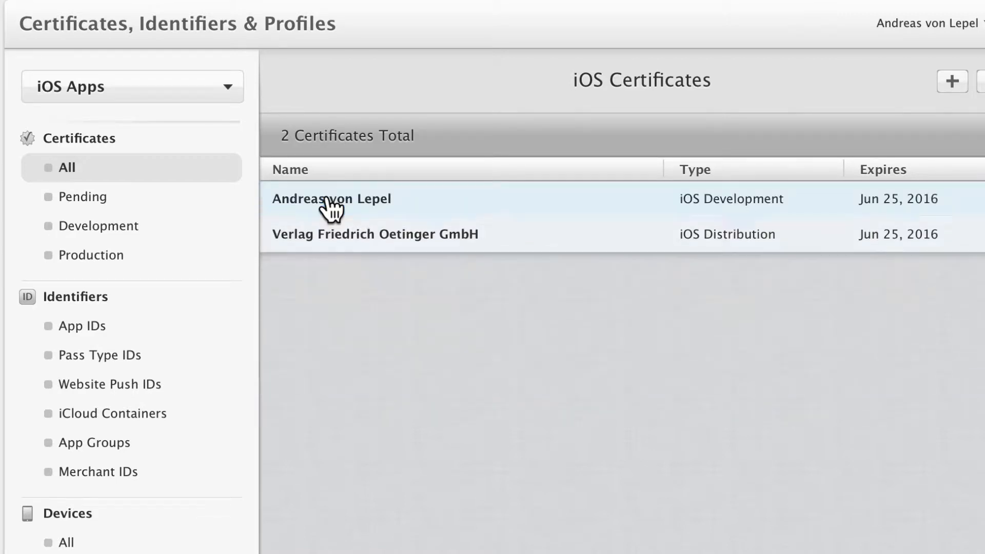
left_click(354, 249)
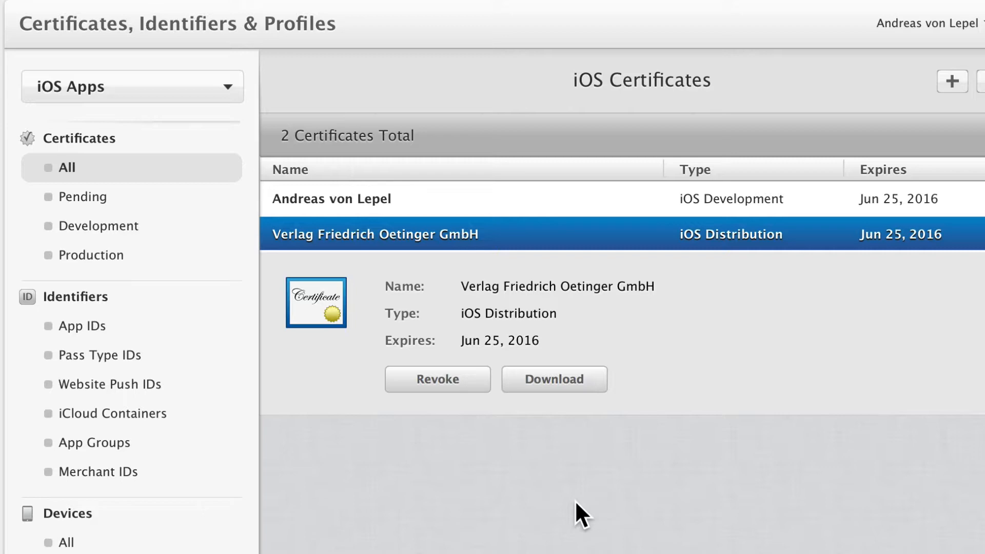
left_click(355, 200)
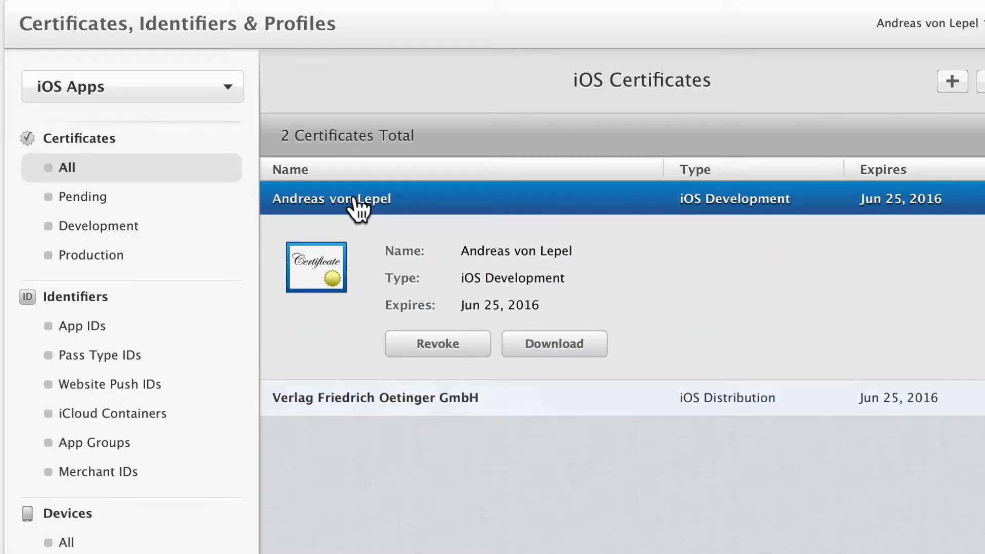
left_click(355, 401)
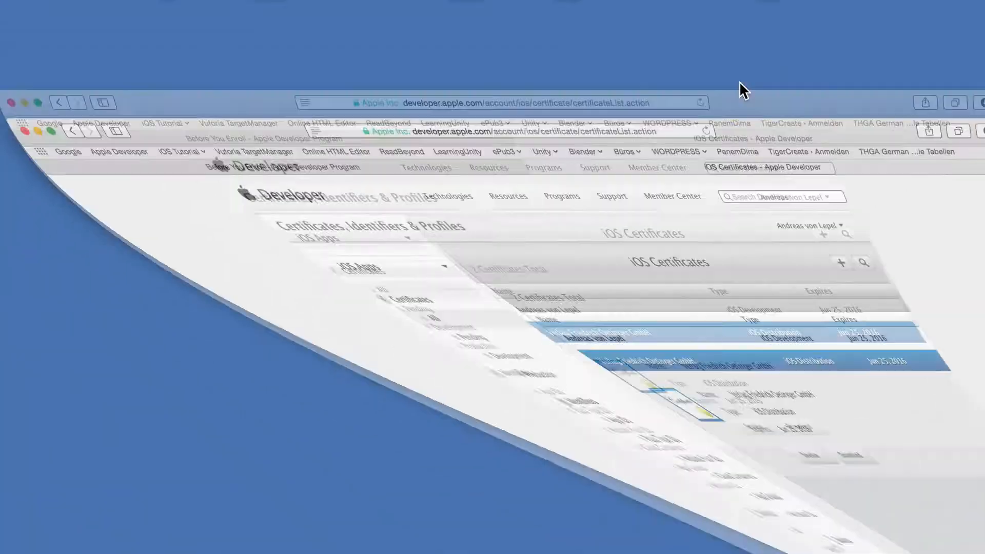
Switch to Keychain Access and locate the iPhone Developer and iPhone Distribution certificates in the login keychain.
key("super+space")
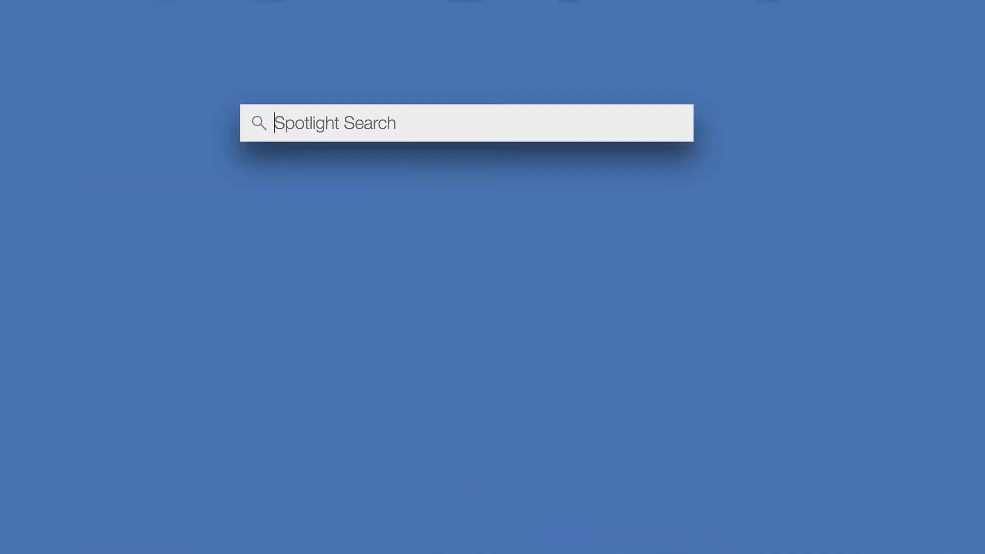
type("keychain")
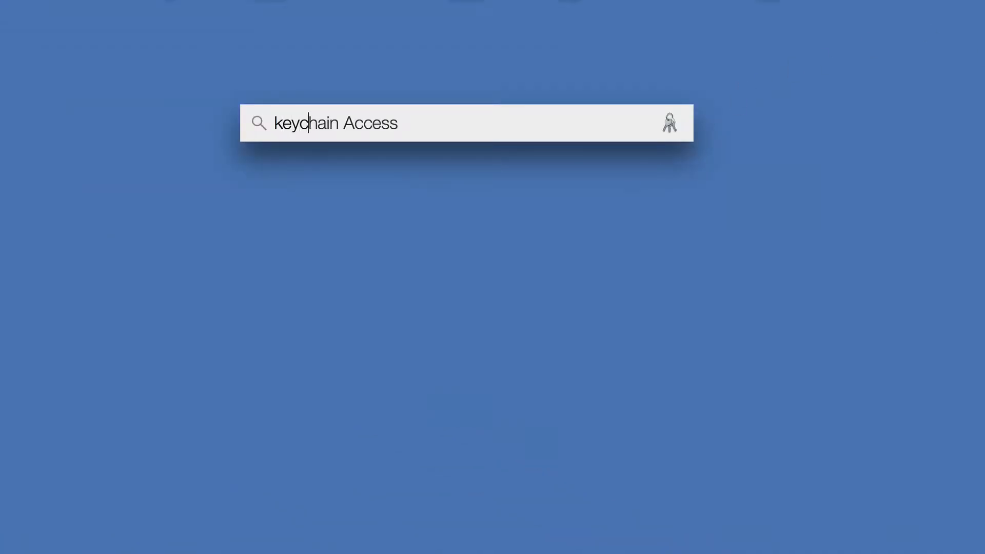
key("Return")
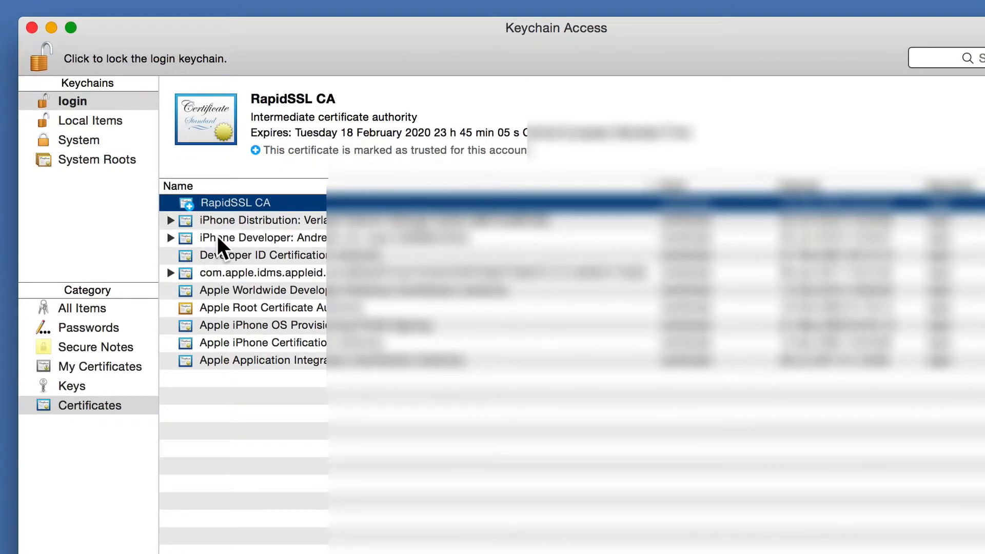
left_click(217, 237)
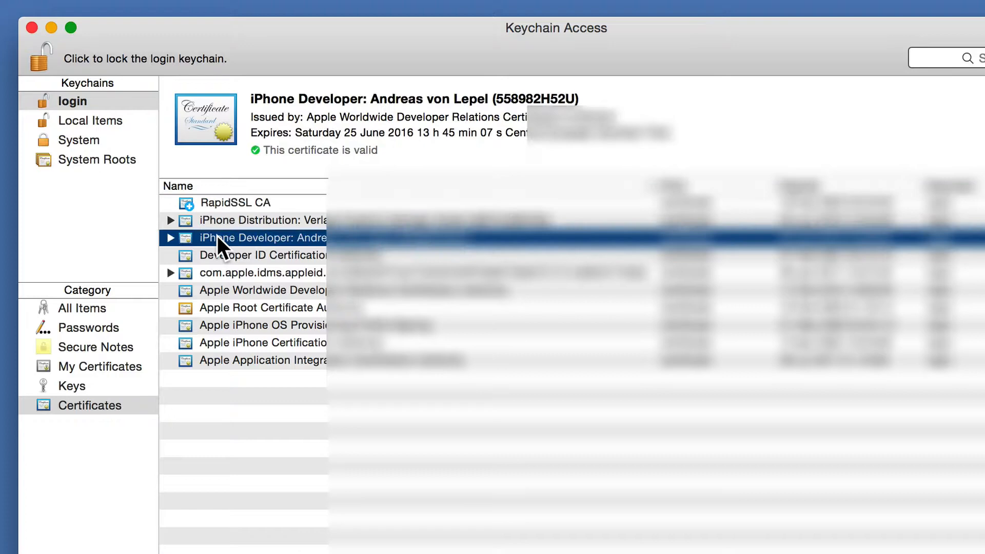
left_click(241, 218, "super")
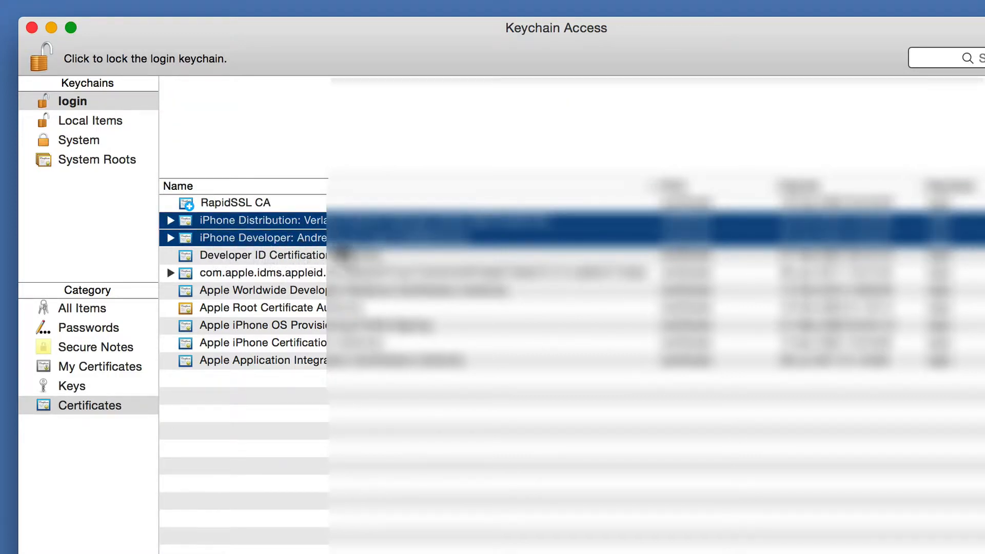
Inspect the private keys under the iPhone Developer and iPhone Distribution certificates, and collapse both entries.
left_click(170, 238)
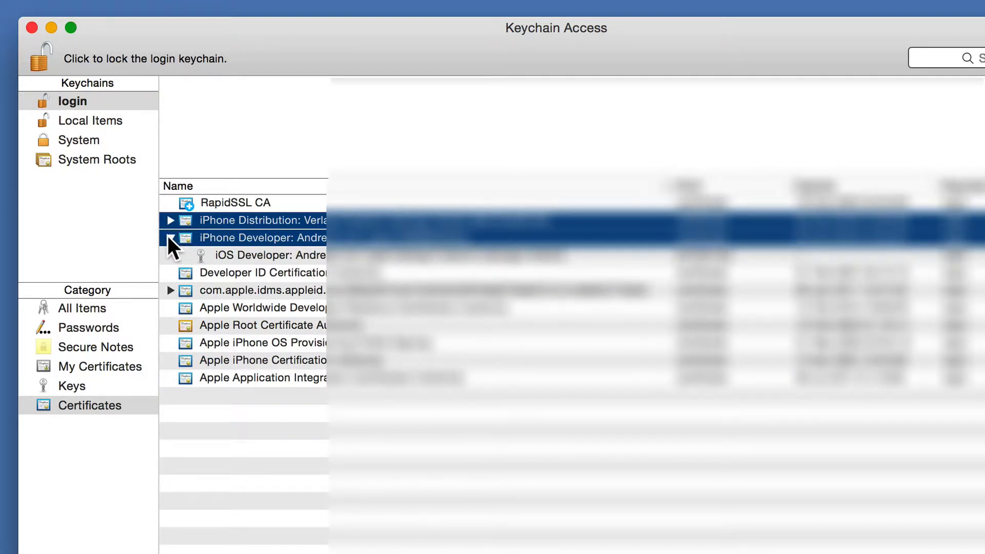
left_click(261, 262)
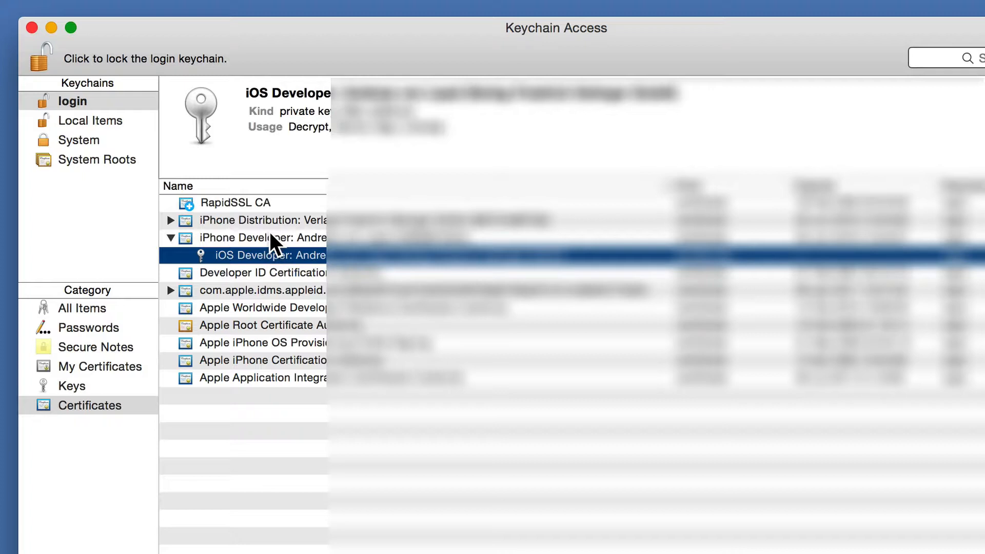
left_click(241, 220)
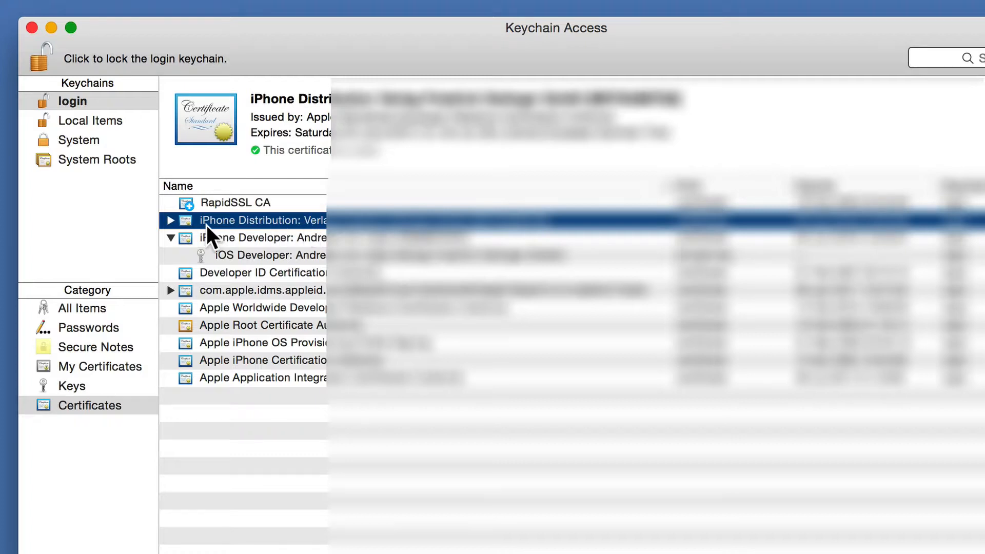
left_click(170, 221)
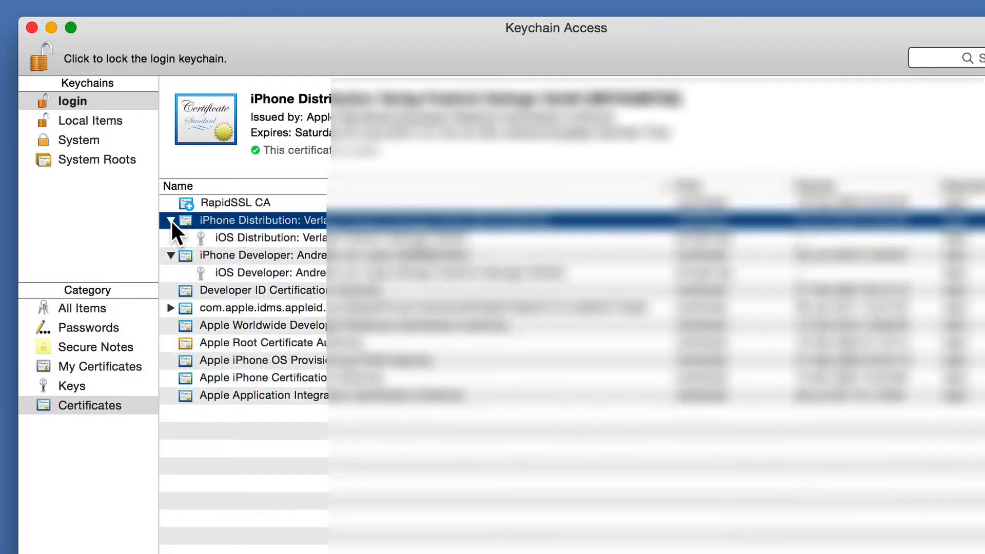
left_click(256, 236)
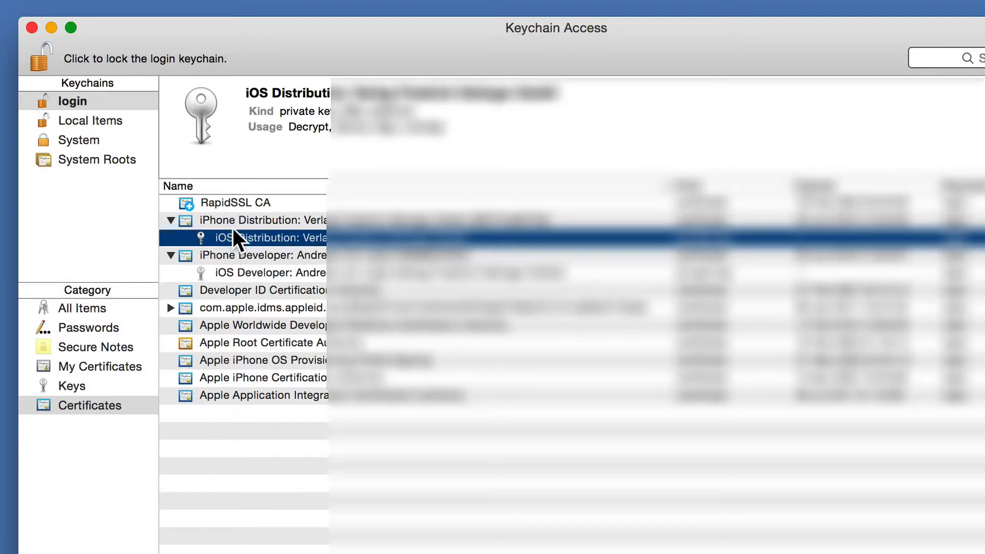
left_click(171, 220)
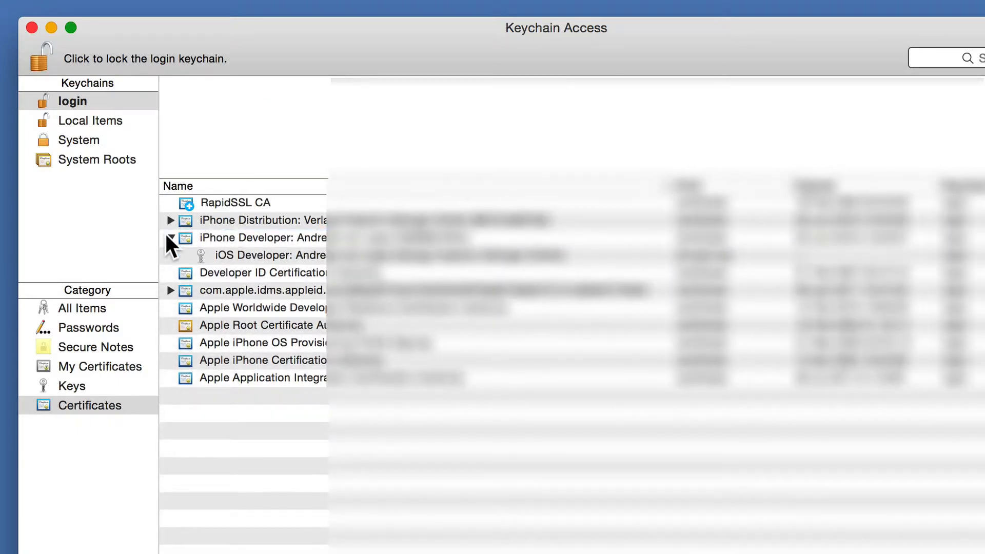
left_click(170, 238)
Check the iPhone Distribution and iPhone Developer entries in the Certificates category and close Keychain Access.
left_click(70, 403)
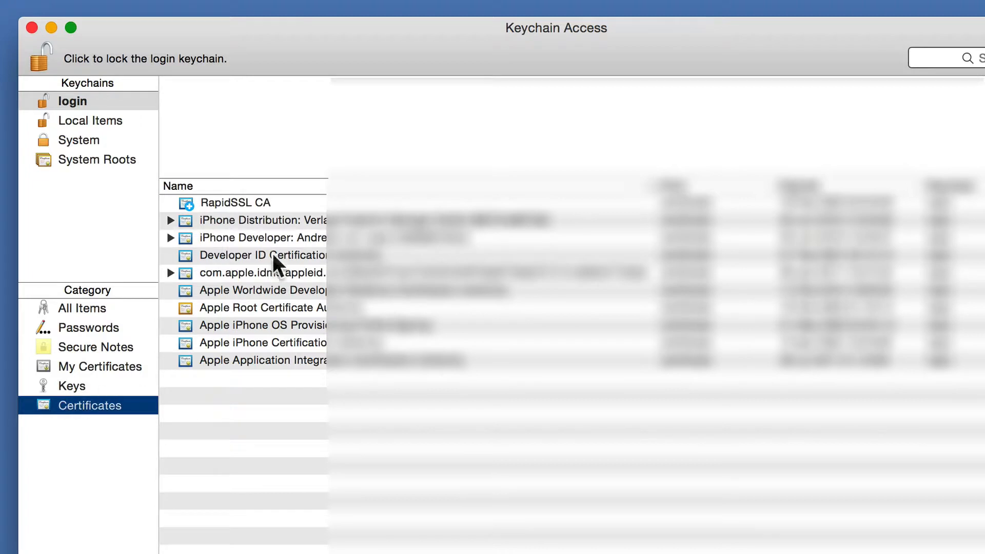
left_click(292, 220)
left_click(290, 241, "shift")
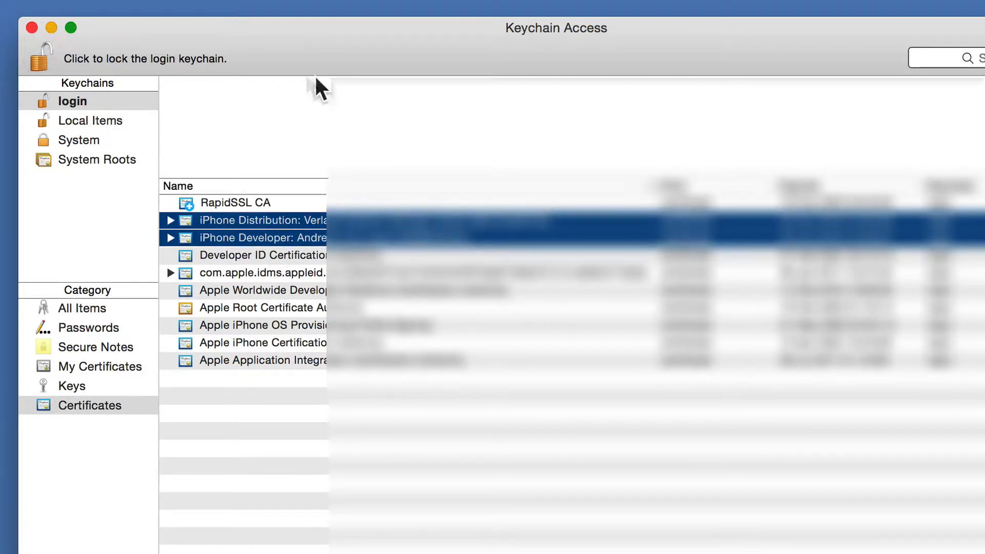
left_click(32, 27)
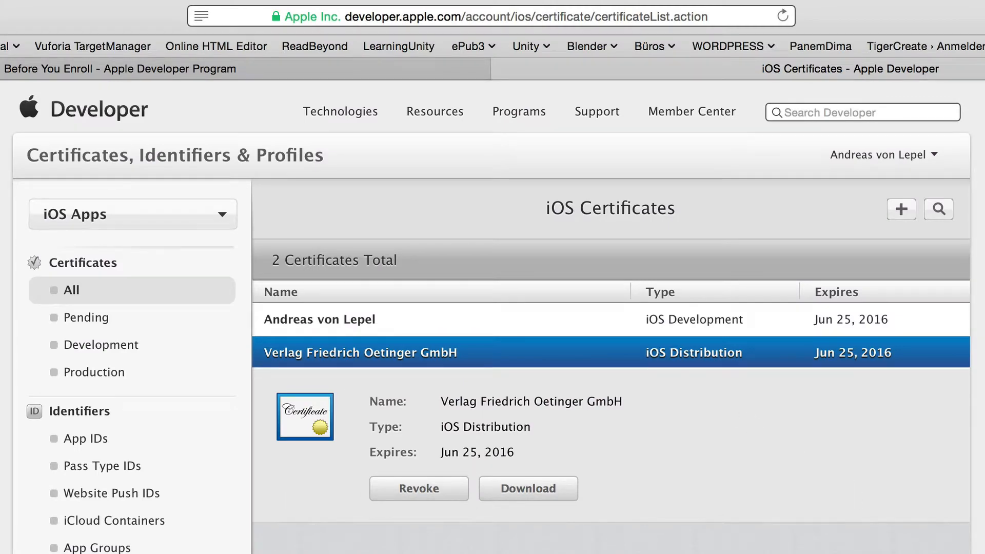
Review the iOS Development certificate's details on the Apple Developer site and collapse them again.
left_click(367, 321)
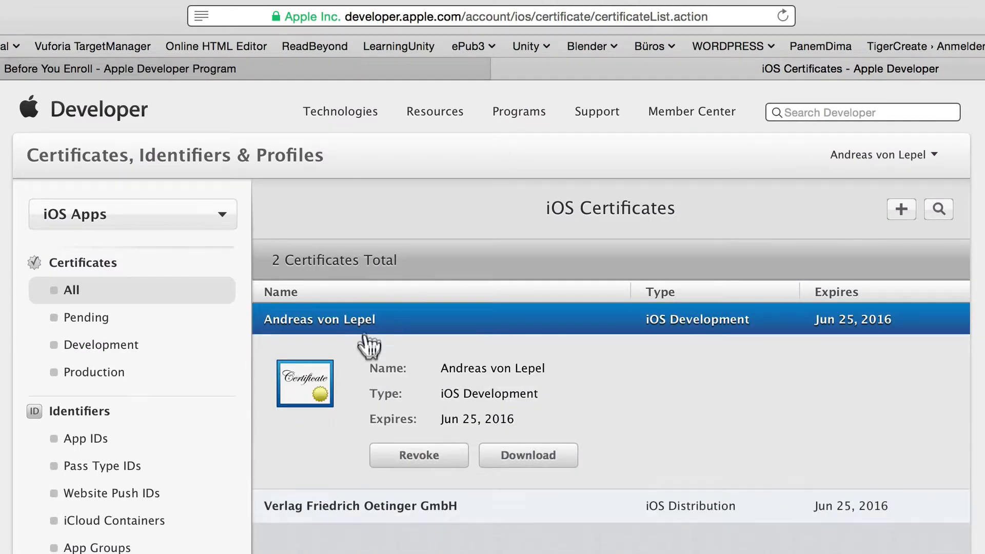
left_click(410, 326)
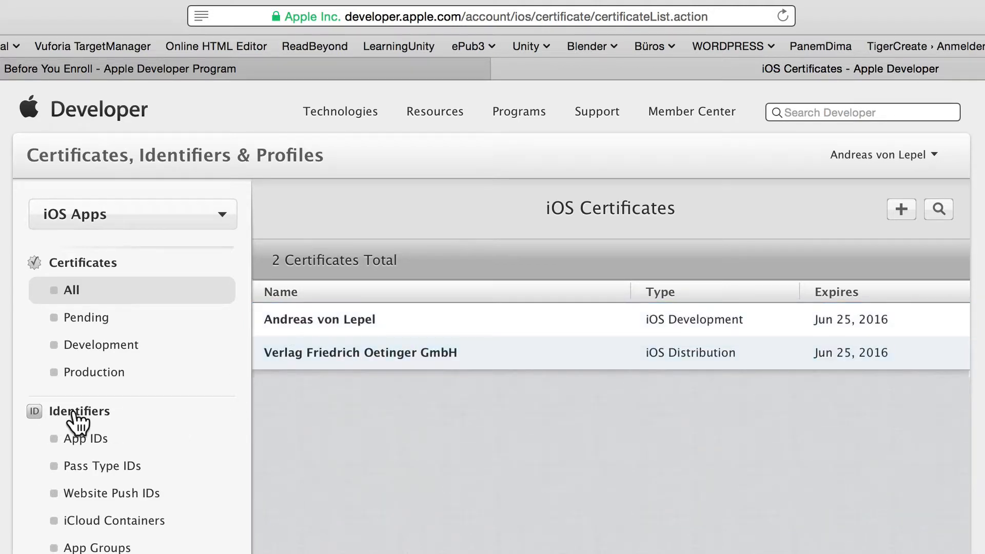
Start registering a new iOS App ID and enter "ABC" as its description name.
left_click(78, 440)
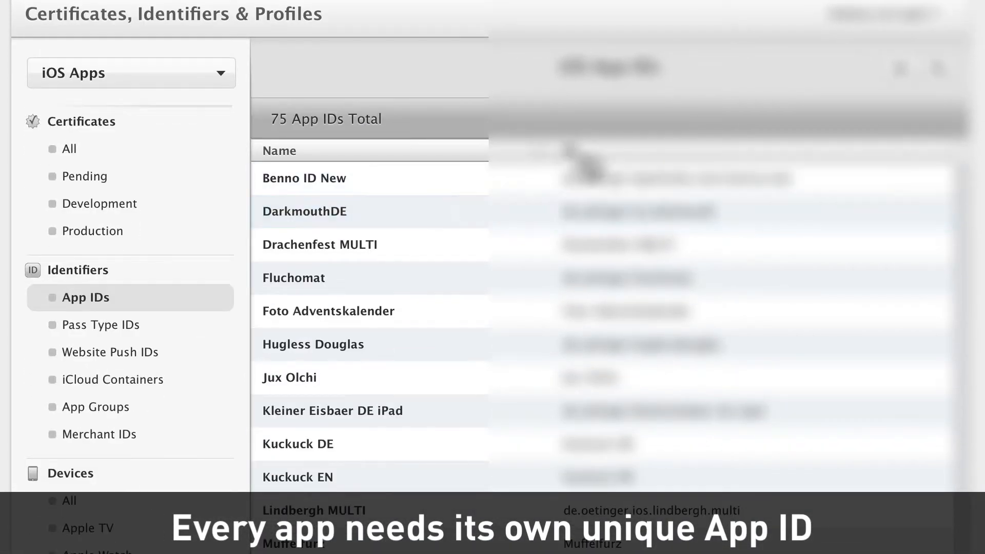
left_click(899, 71)
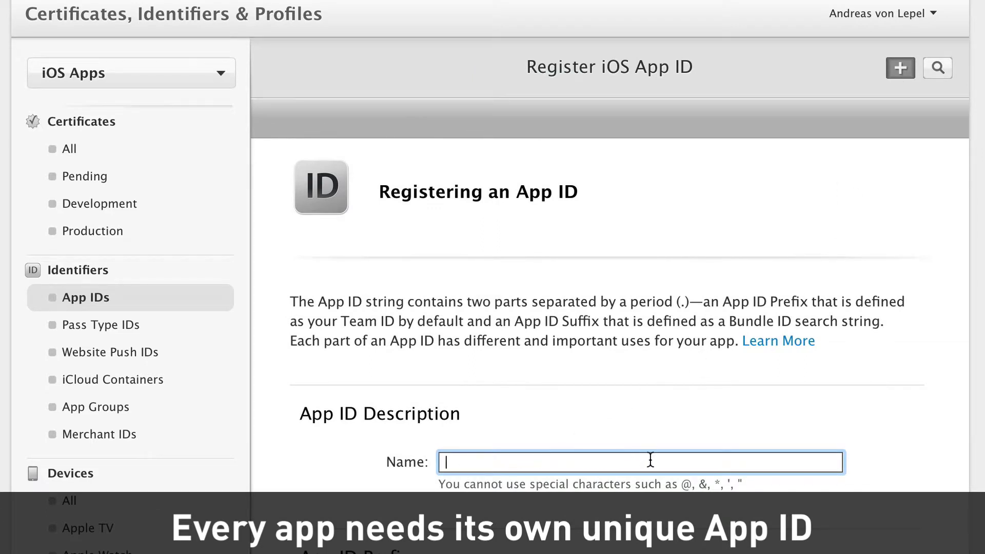
type("ABC")
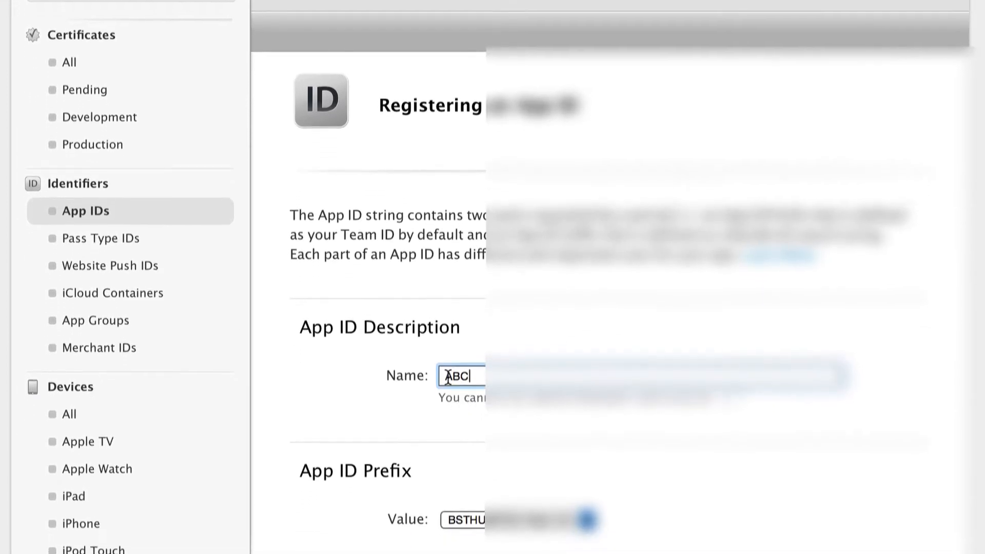
left_click(541, 390)
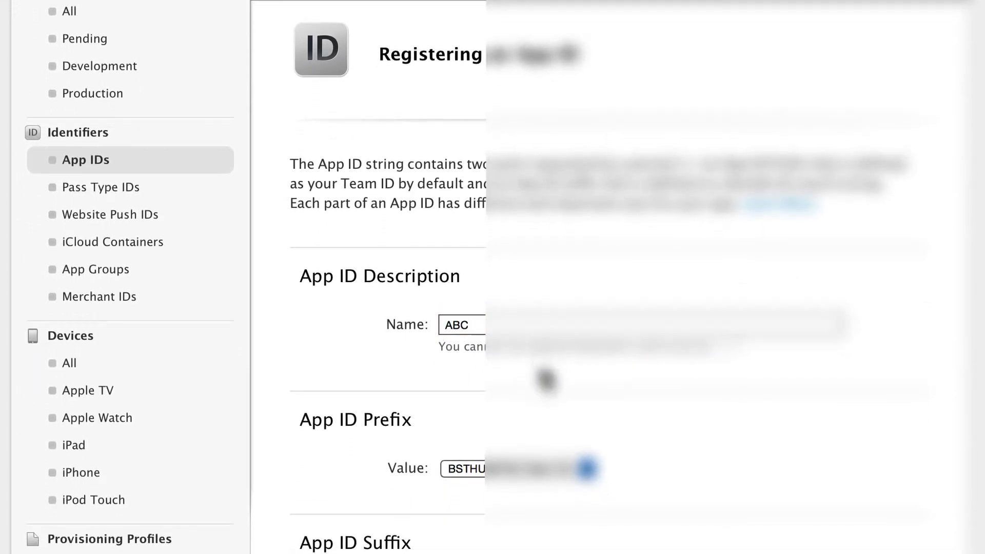
Check the prefix value offered for the new App ID.
scroll(571, 454, "down", 5)
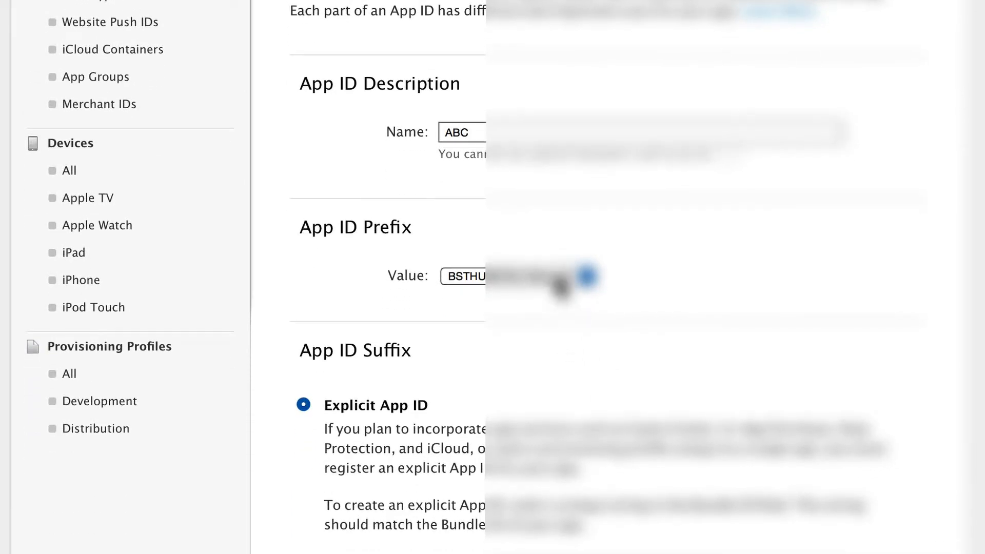
left_click(564, 280)
left_click(556, 280)
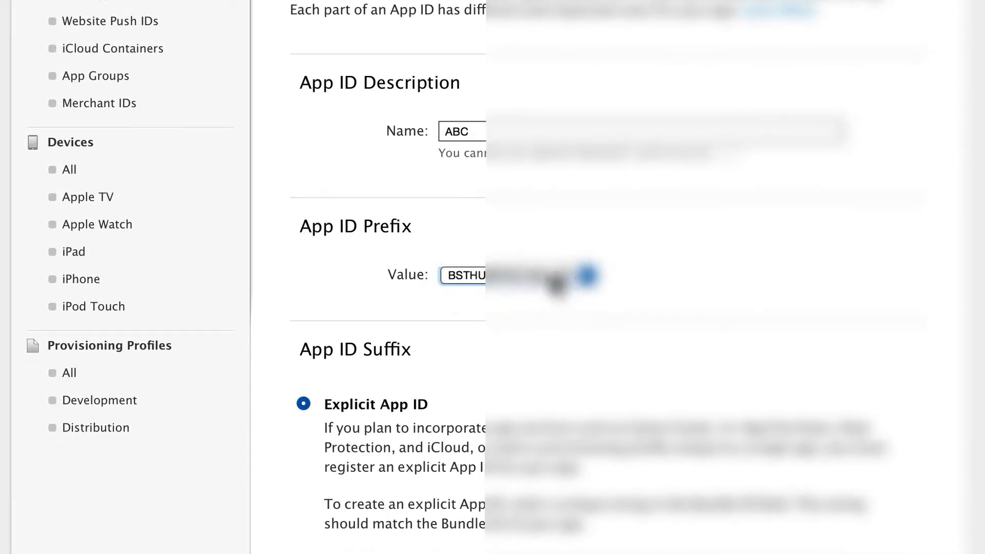
Enter com.yourcompany.my-abc-app as the Bundle ID of the explicit App ID.
scroll(588, 438, "down", 2)
scroll(588, 438, "down", 8)
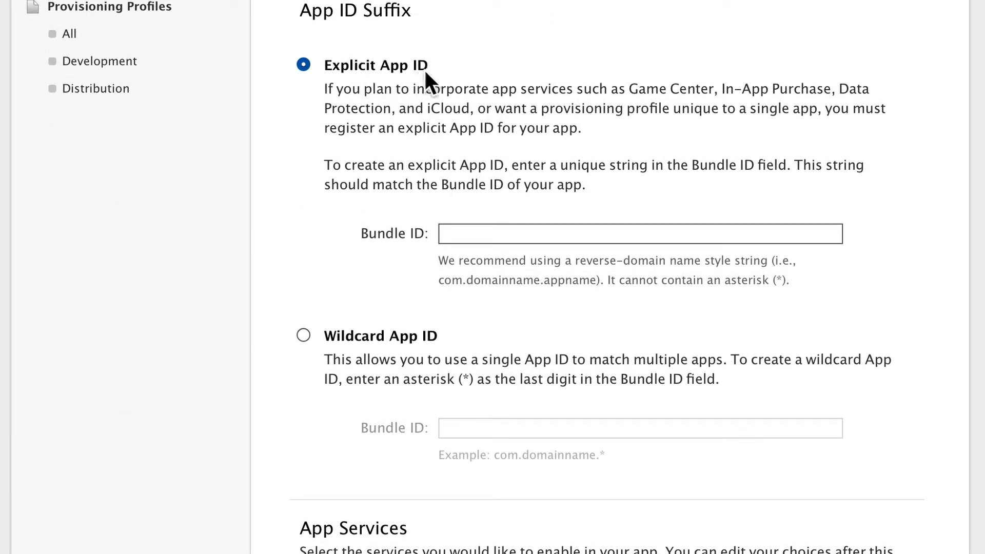
left_click(508, 240)
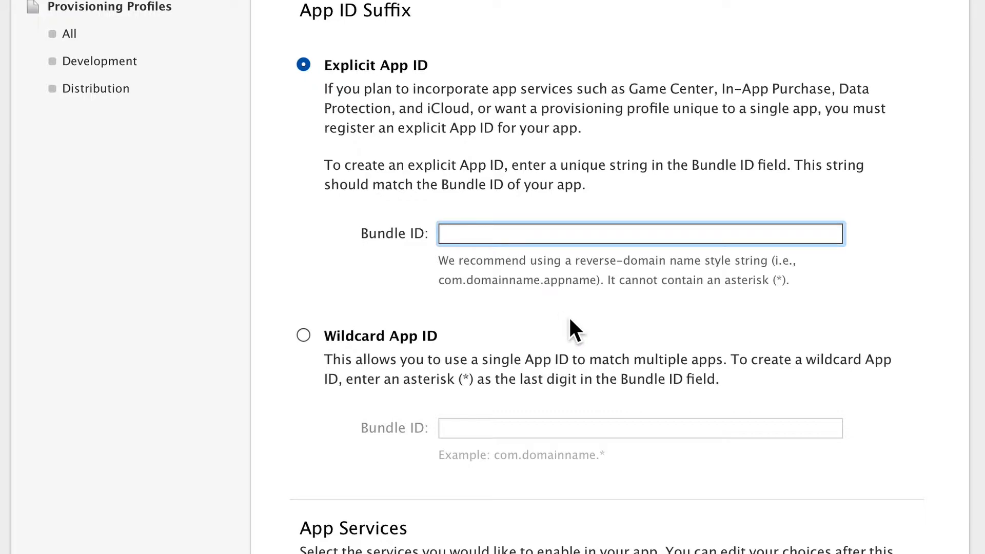
type("com.yourcomp")
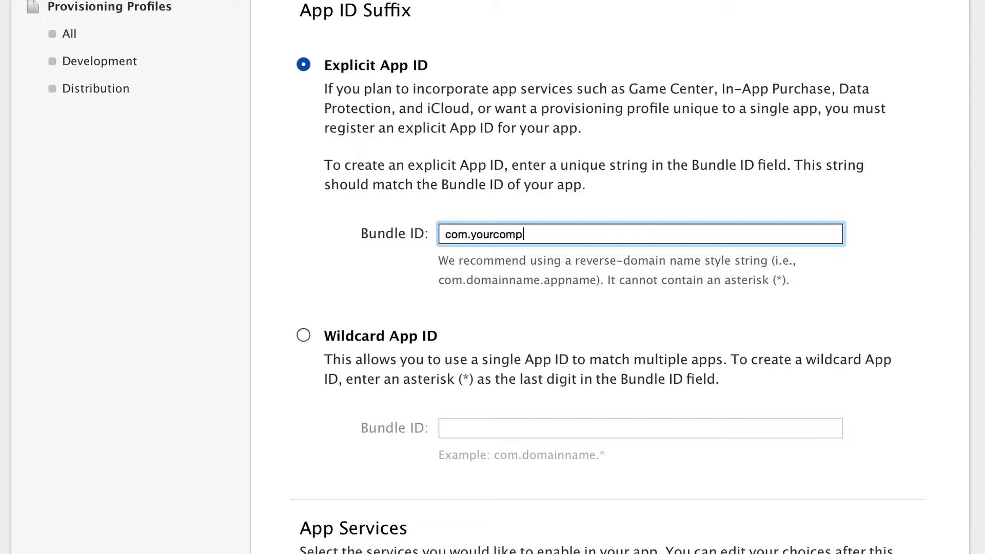
type("any.my-abc-app")
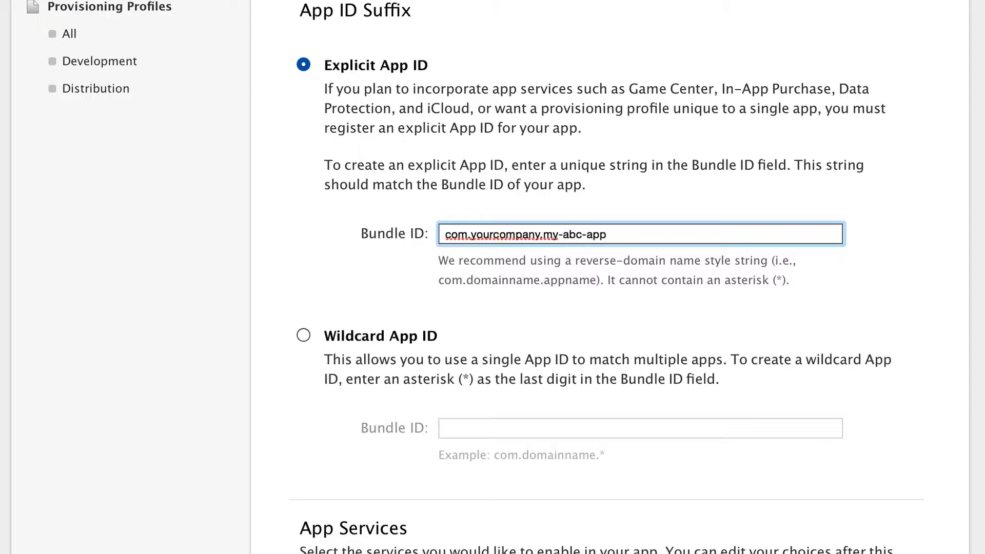
left_click(548, 282)
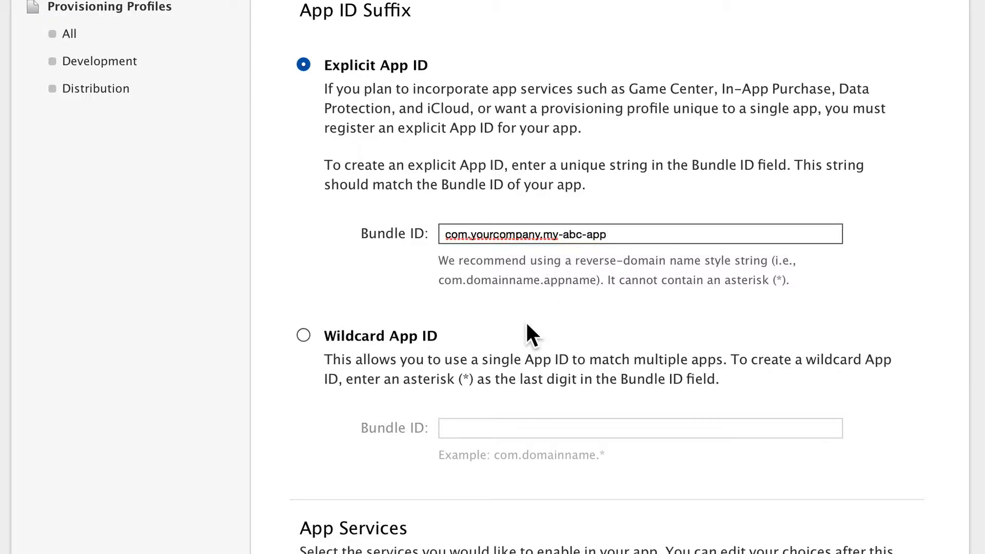
Keep the default selection of app services and continue to the App ID confirmation.
scroll(497, 374, "down", 3)
scroll(523, 268, "down", 10)
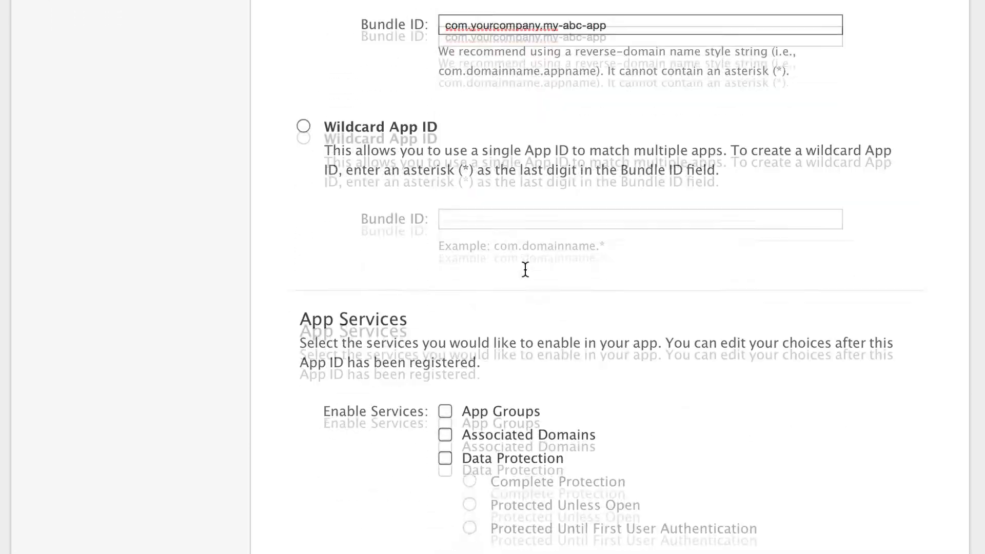
scroll(528, 279, "down", 3)
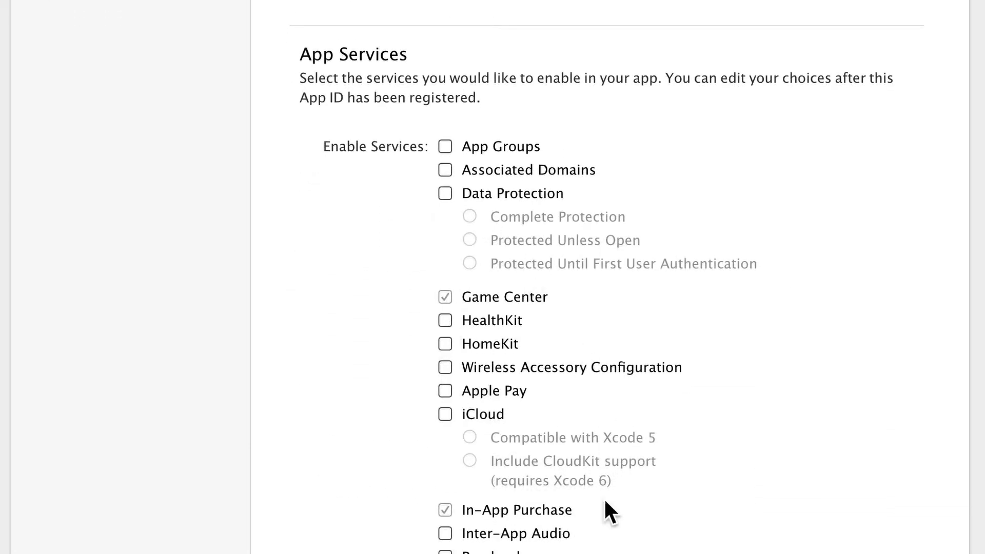
scroll(604, 497, "down", 5)
left_click(669, 528)
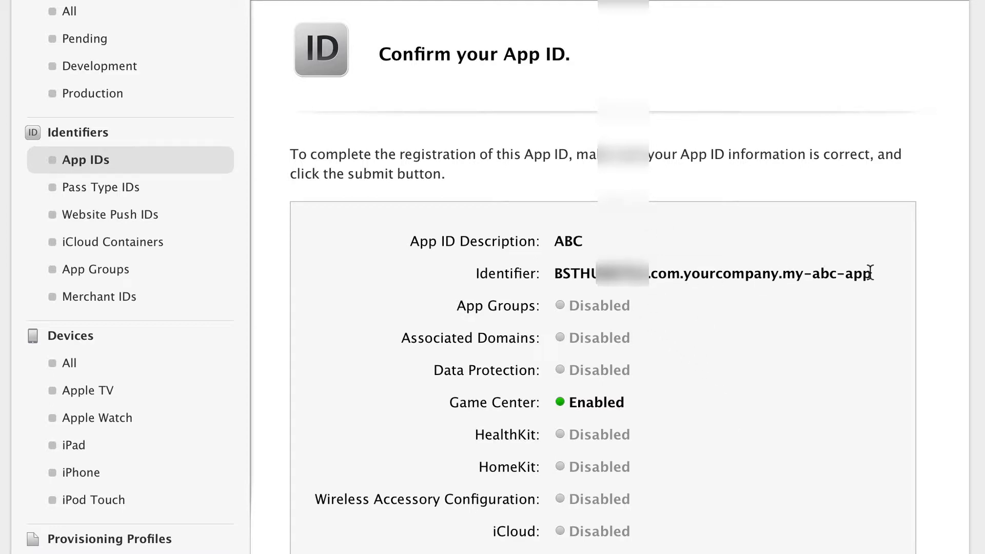
Highlight the bundle ID part of the identifier on the confirmation page and submit the App ID registration.
left_click_drag(870, 272, 651, 274)
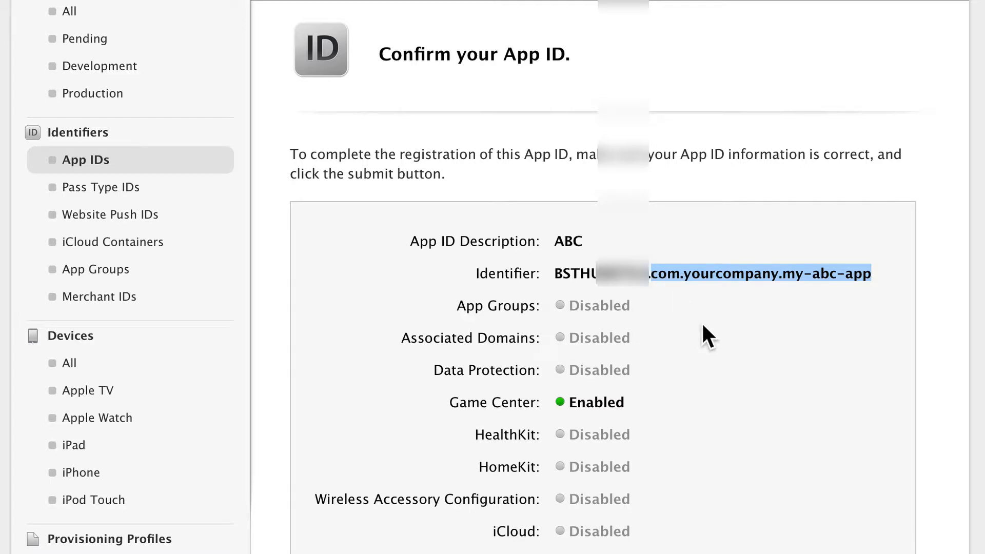
scroll(701, 321, "down", 10)
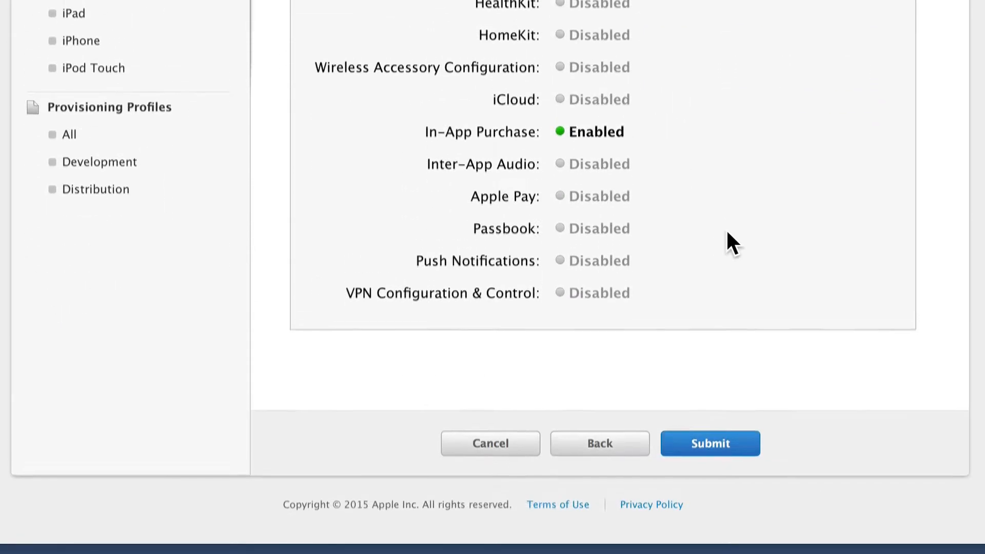
left_click(707, 446)
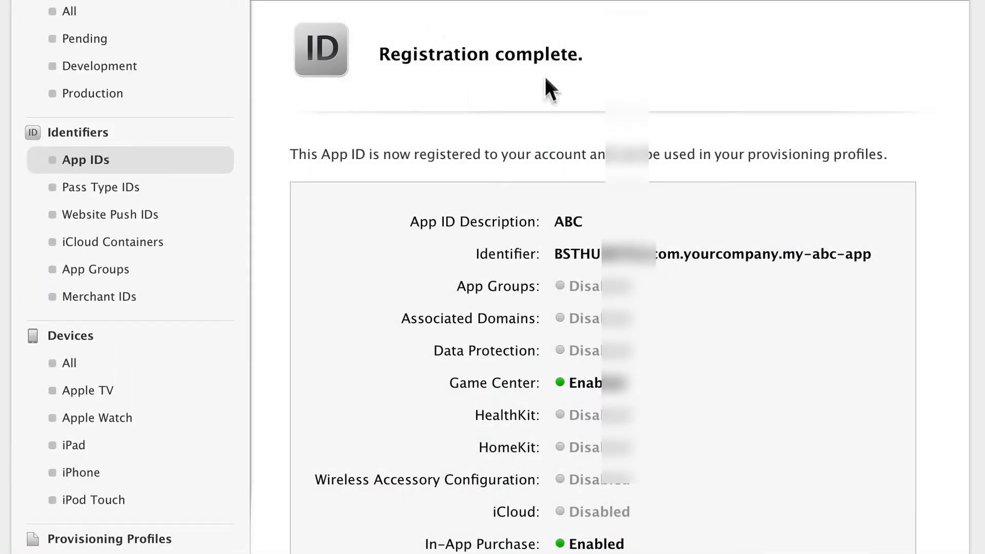
Finish the registration, then expand the ABC entry in the iOS App IDs list and collapse it again.
scroll(449, 273, "down", 8)
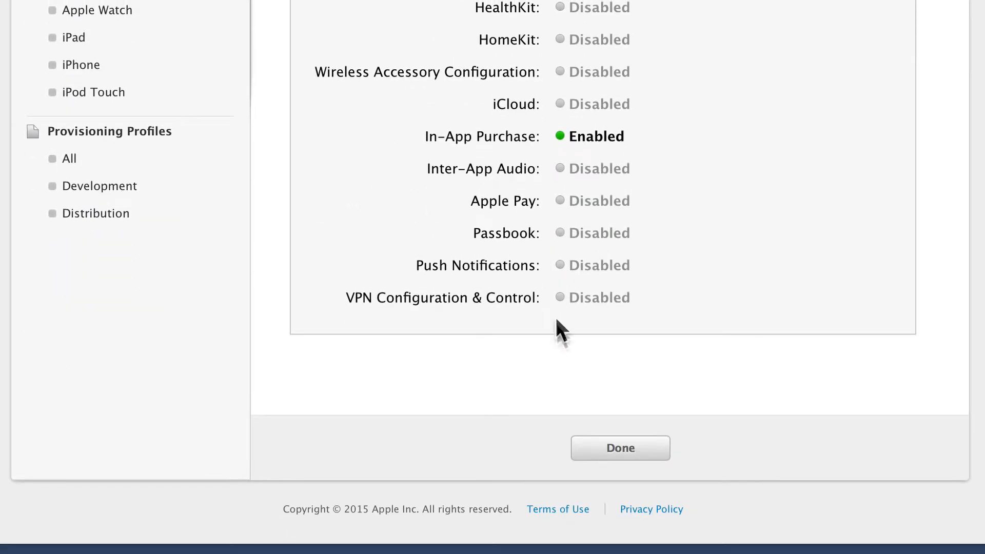
left_click(590, 448)
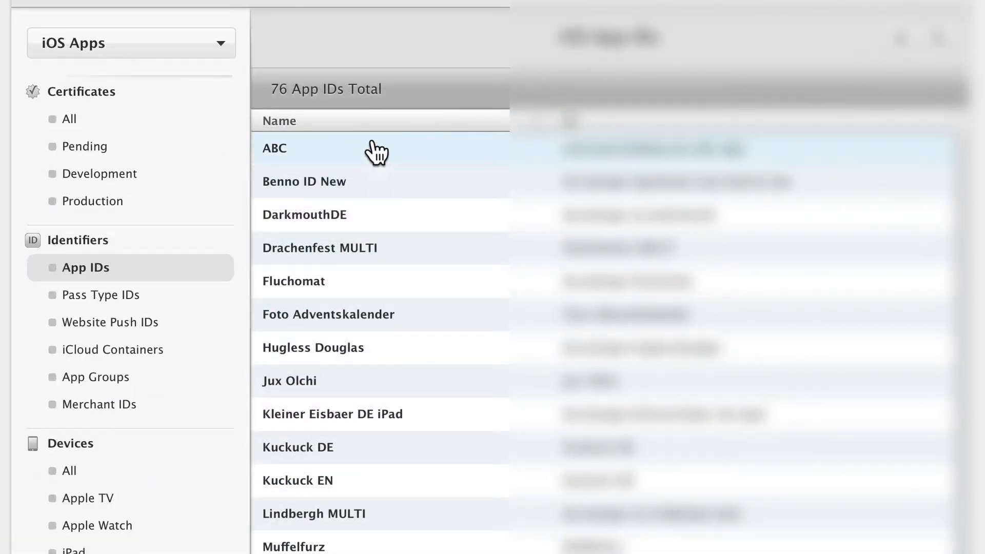
left_click(372, 148)
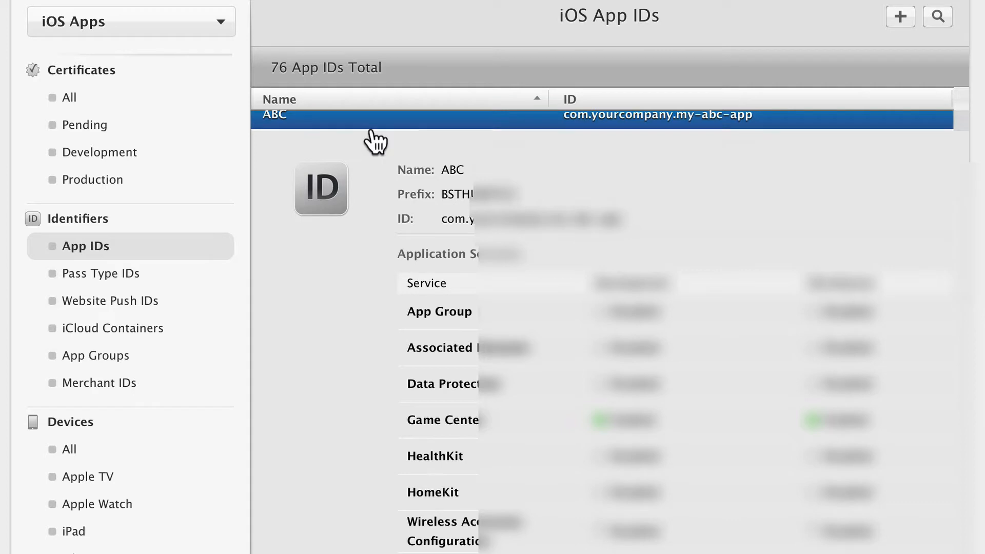
left_click(391, 134)
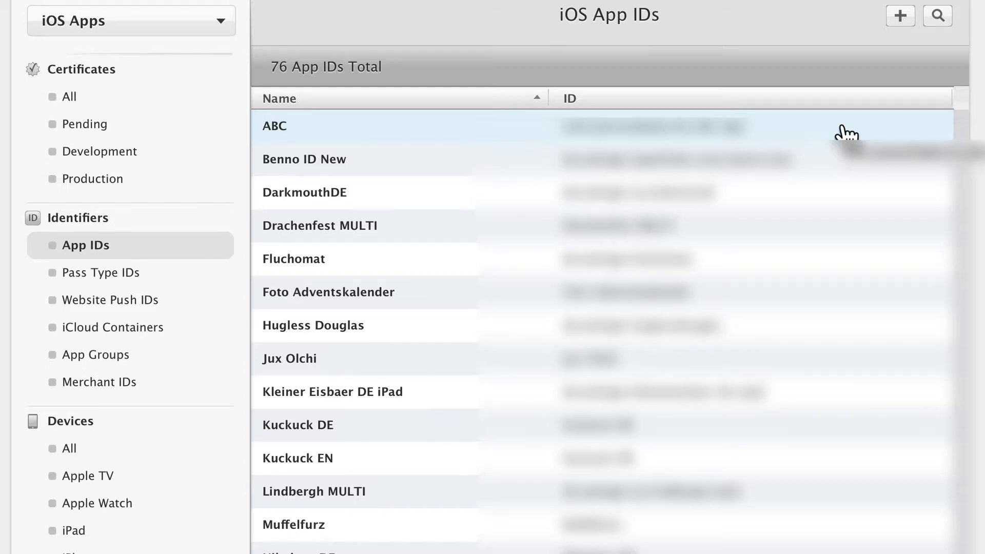
Start registering a new iOS device and name it "iPad Air" followed by the owner's first name.
left_click(69, 449)
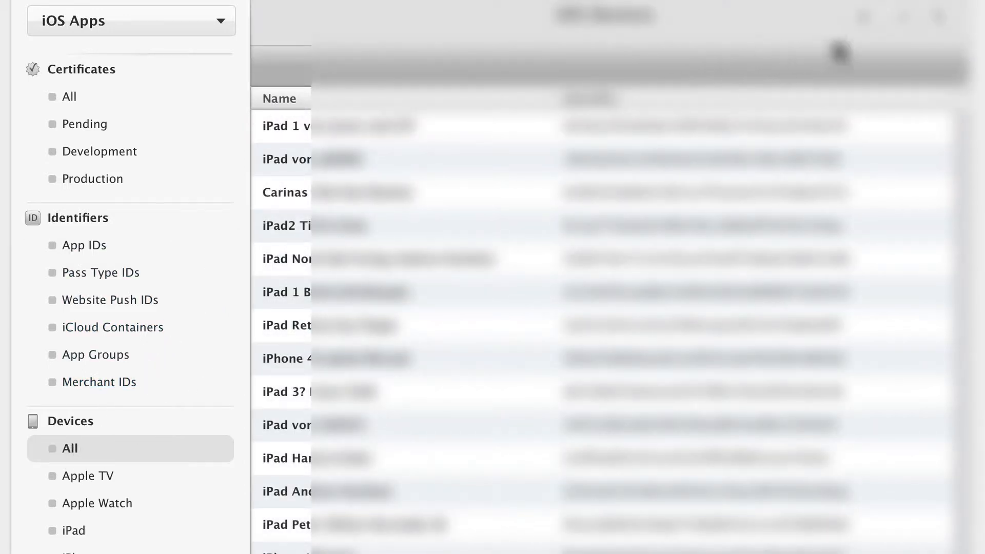
left_click(871, 27)
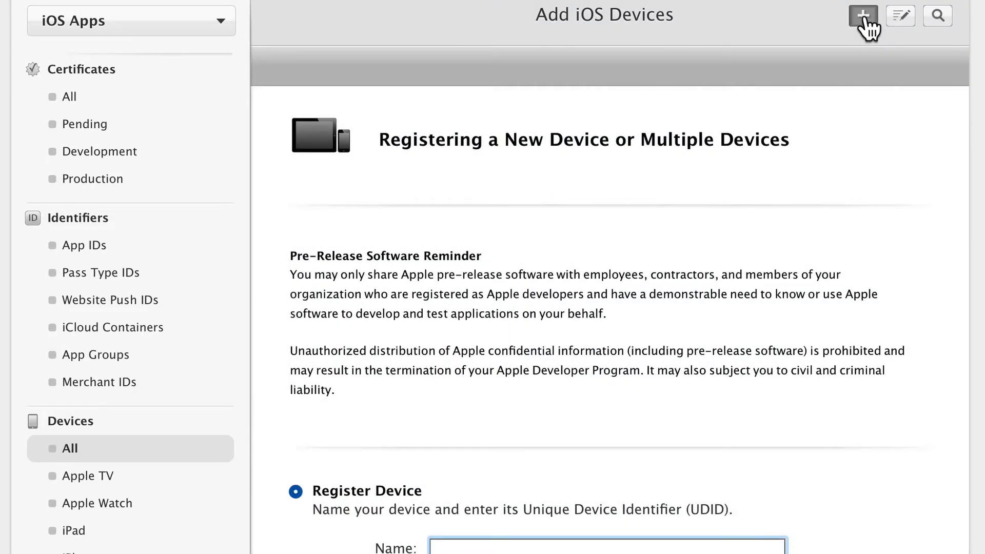
scroll(667, 370, "down", 2)
scroll(650, 393, "down", 5)
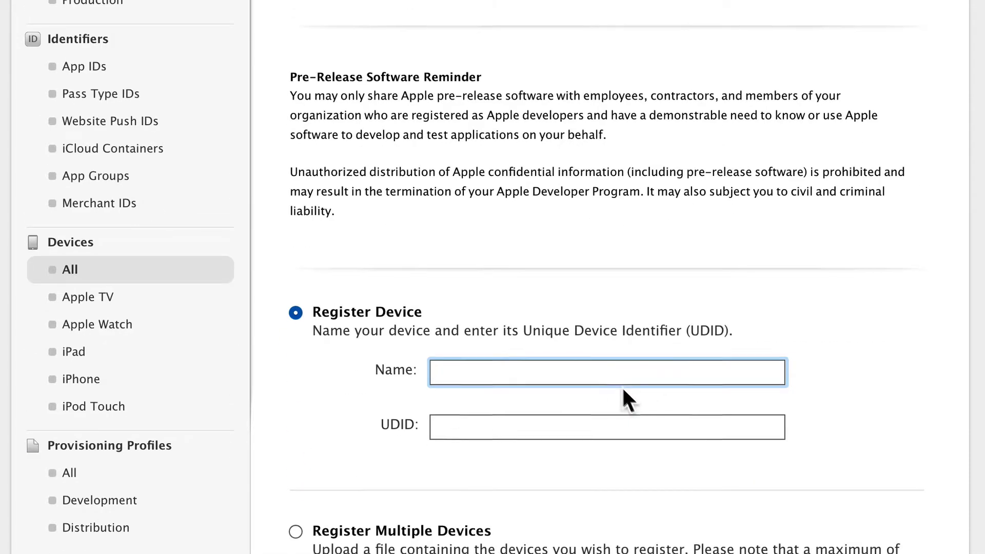
type("iPad Air ")
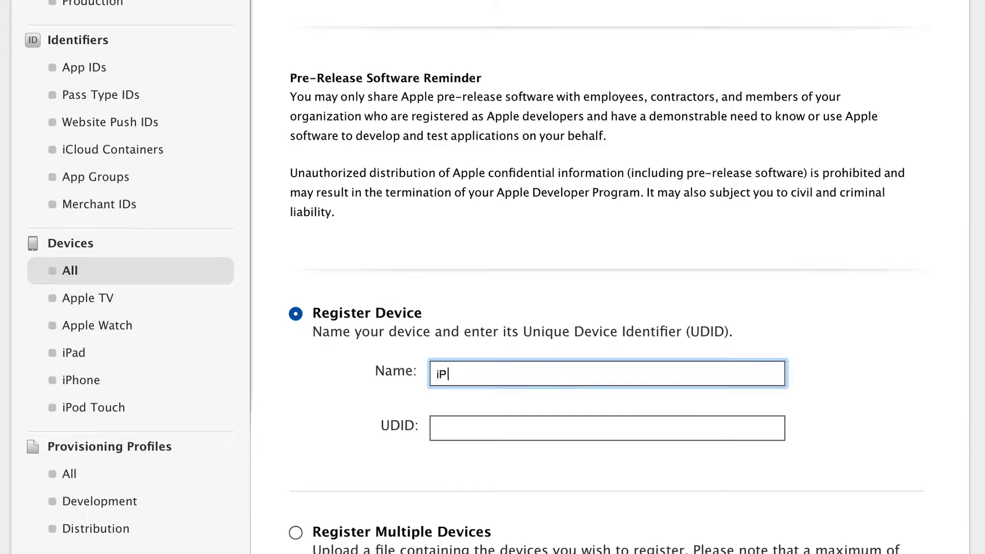
type("Andreas")
left_click(508, 428)
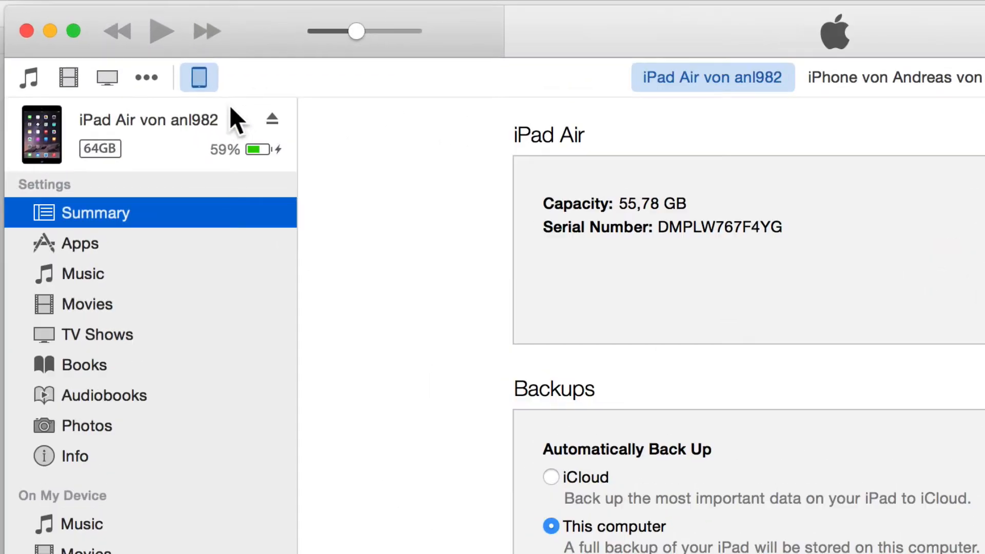
Switch to iTunes, show the UDID in the connected iPad Air's summary and copy it.
left_click(197, 75)
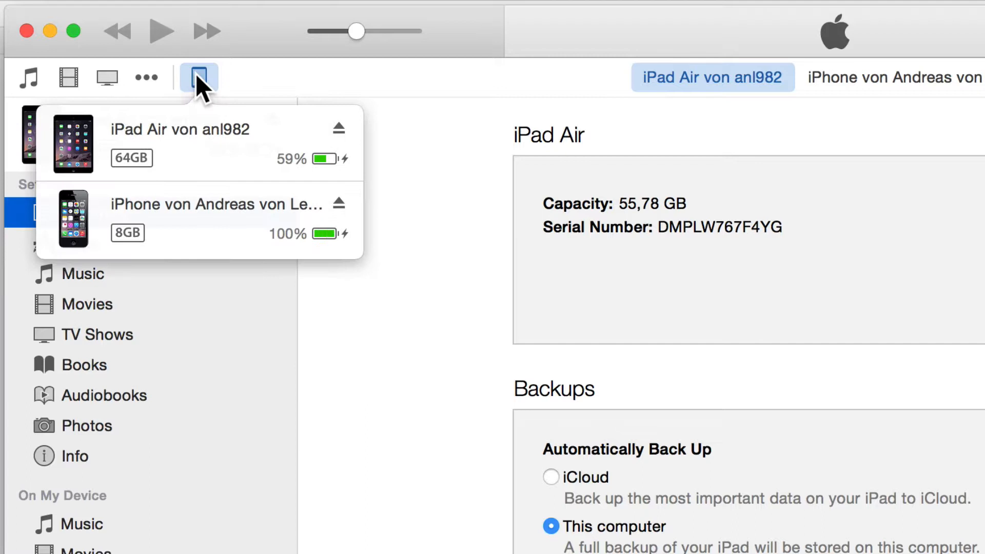
left_click(181, 131)
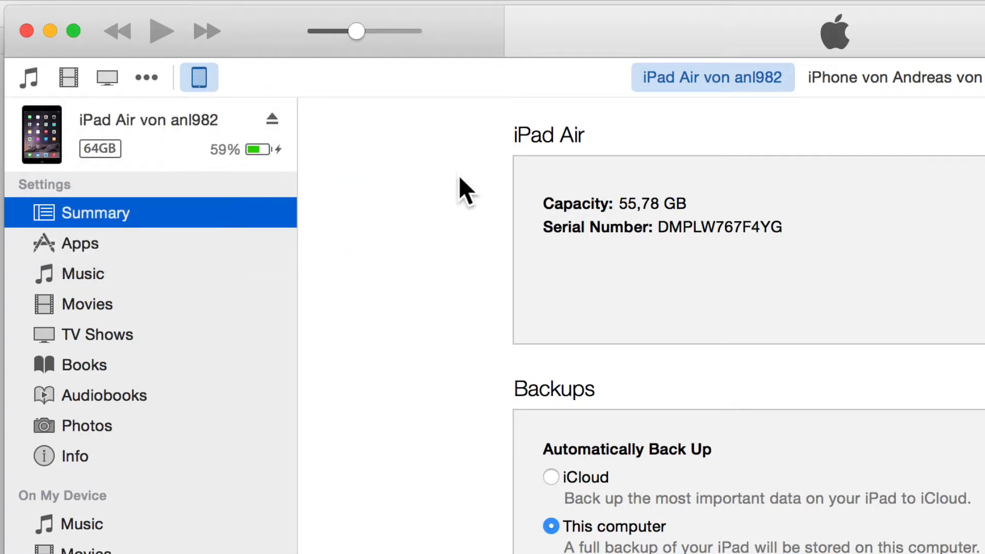
left_click(617, 228)
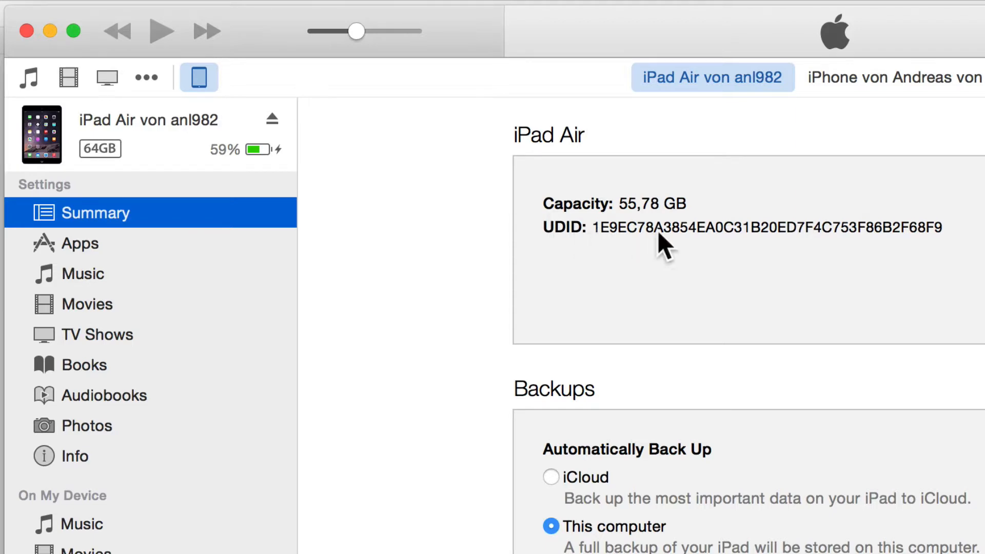
right_click(784, 226)
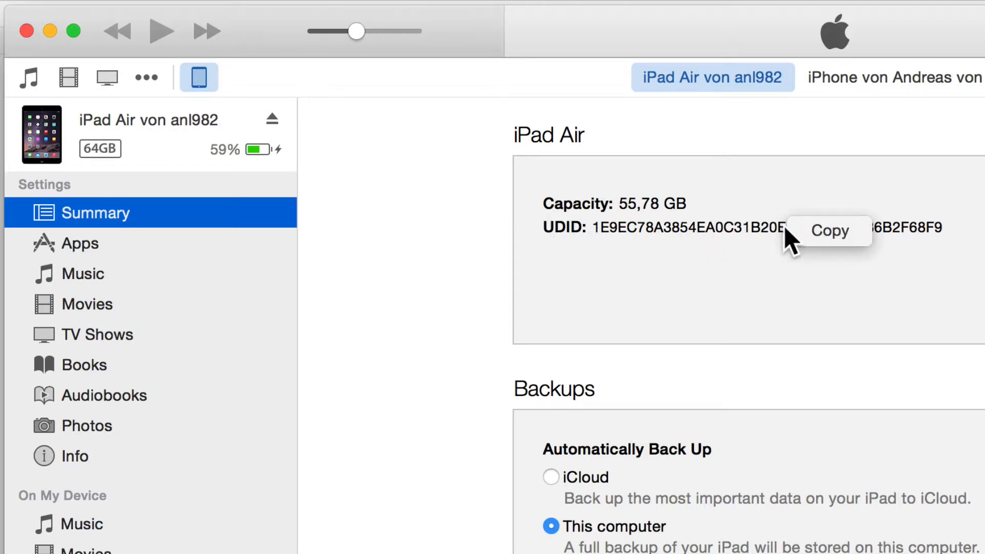
left_click(827, 224)
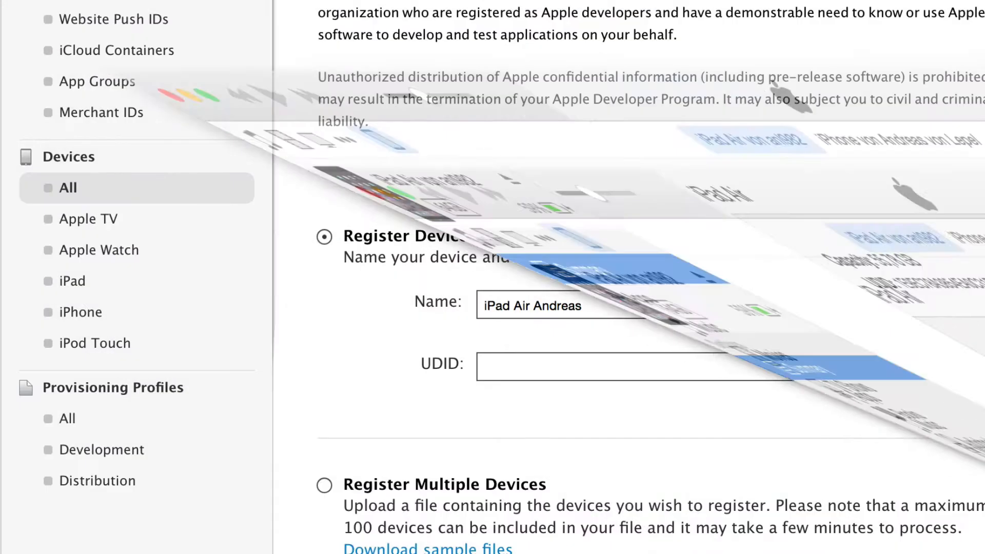
Paste the copied UDID into the device registration form, continue to the review page and cancel the registration.
left_click(509, 362)
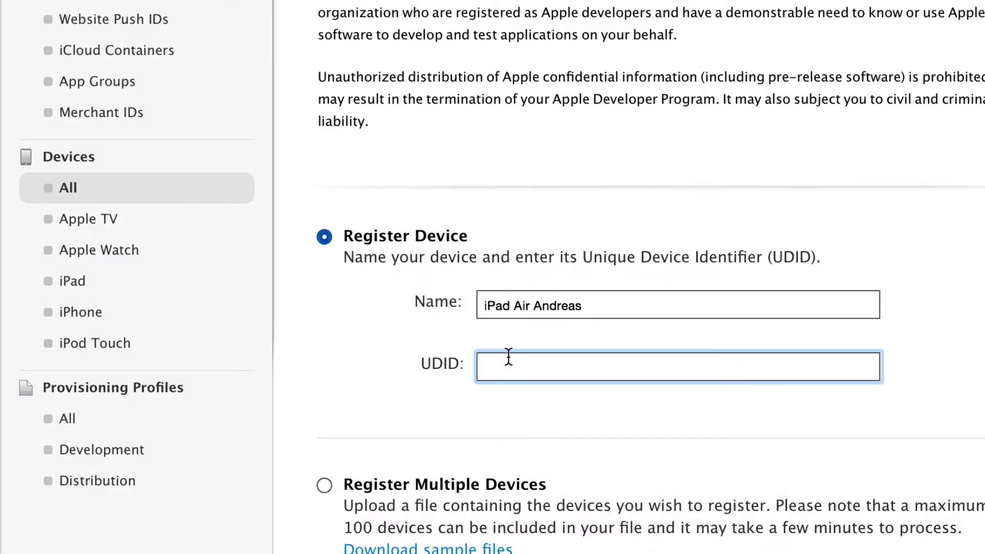
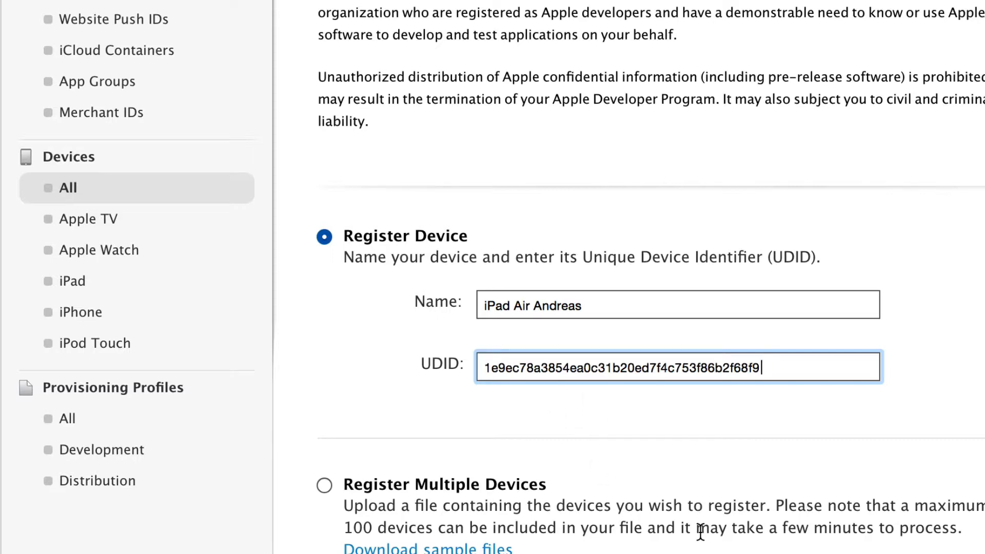
scroll(700, 531, "down", 5)
left_click(730, 533)
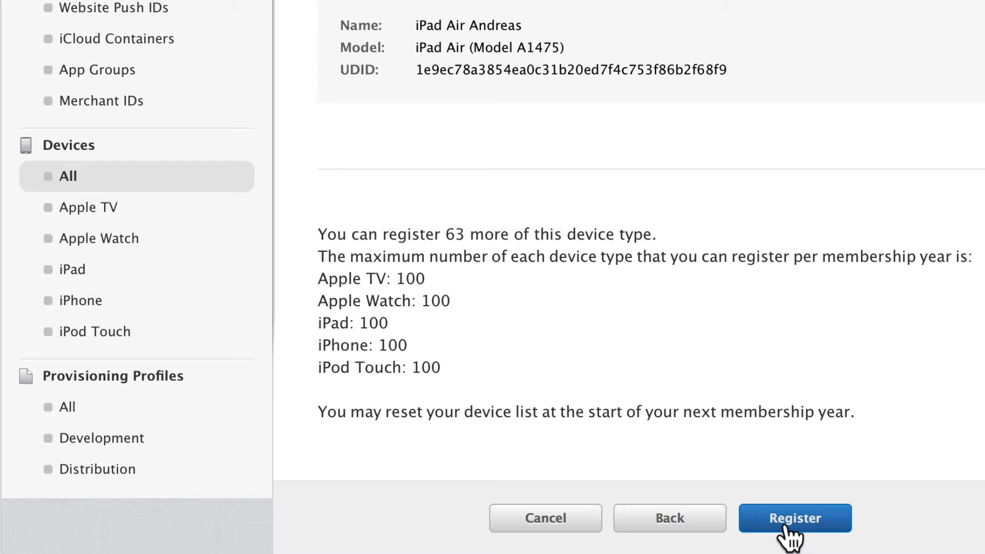
left_click(555, 517)
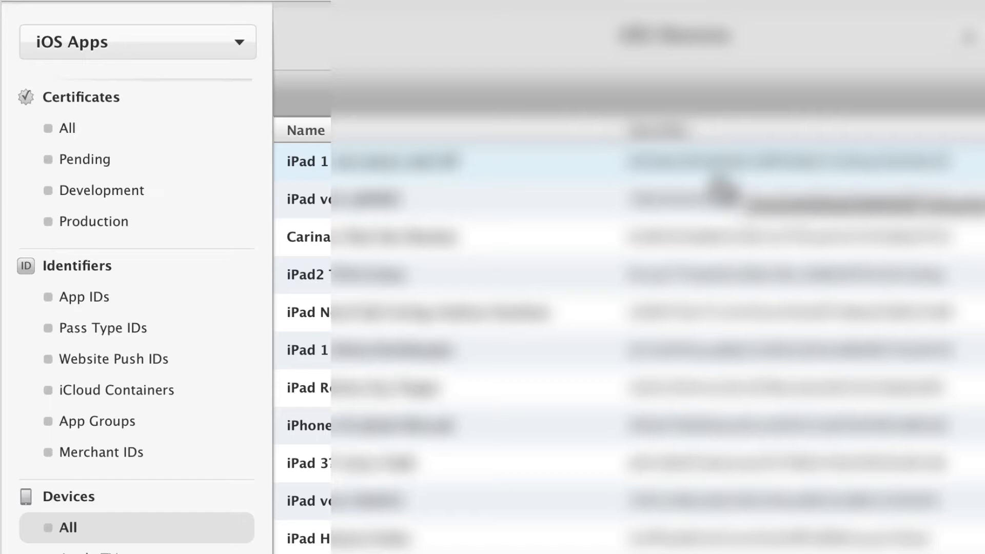
Start a new provisioning profile from the distribution profiles list and choose Ad Hoc as its type.
scroll(720, 190, "down", 10)
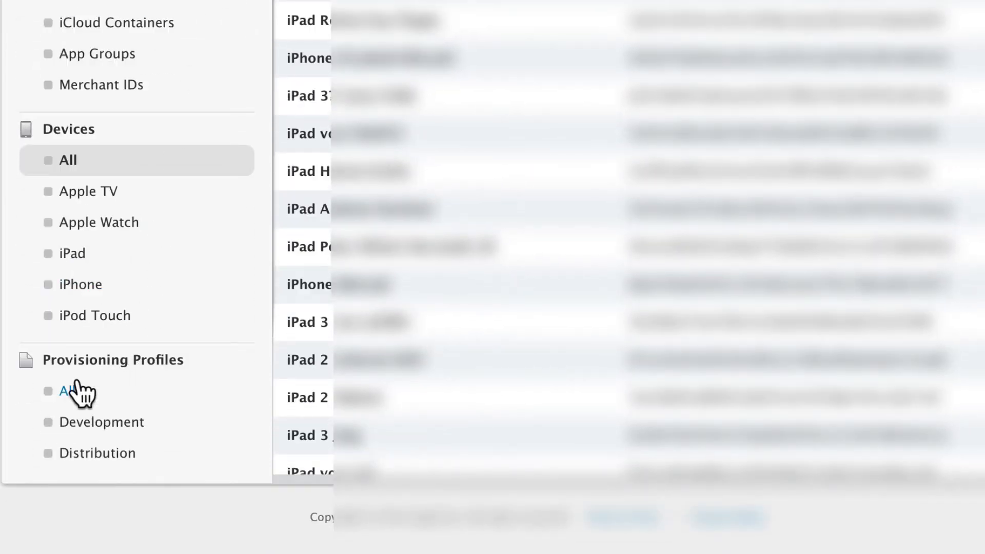
left_click(62, 390)
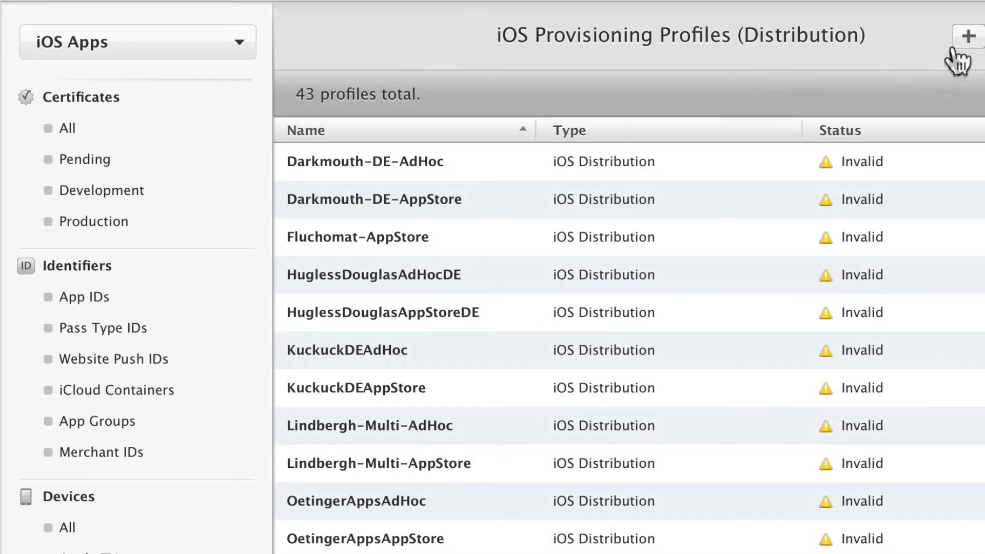
left_click(968, 36)
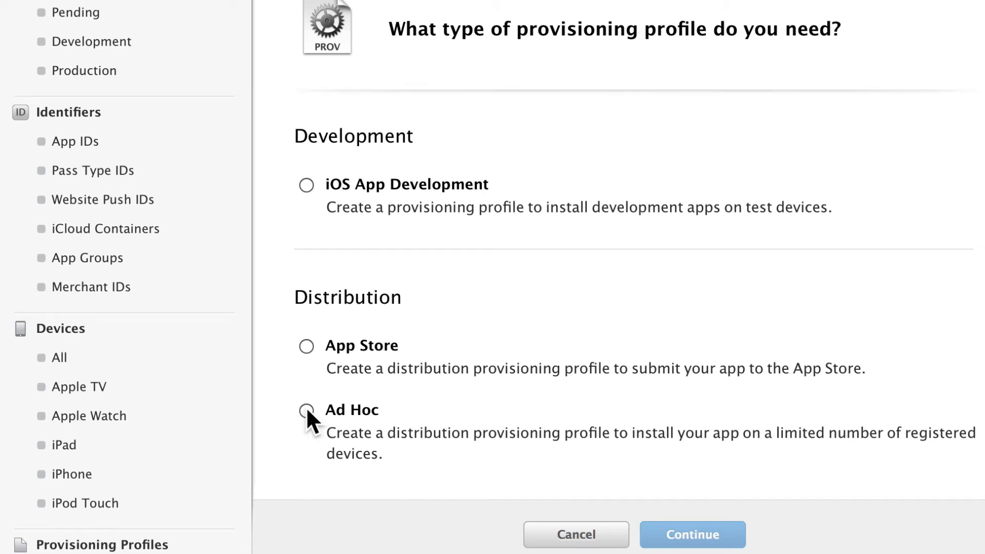
left_click(306, 410)
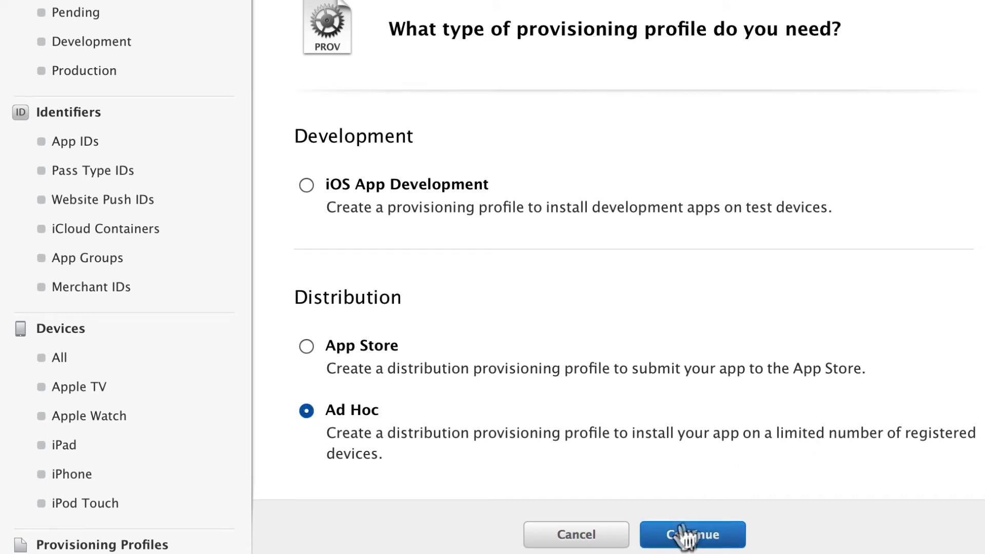
Configure the Ad Hoc profile with the ABC App ID (com.yourcompany.my-abc-app), the iOS Distribution certificate and all registered devices.
left_click(687, 533)
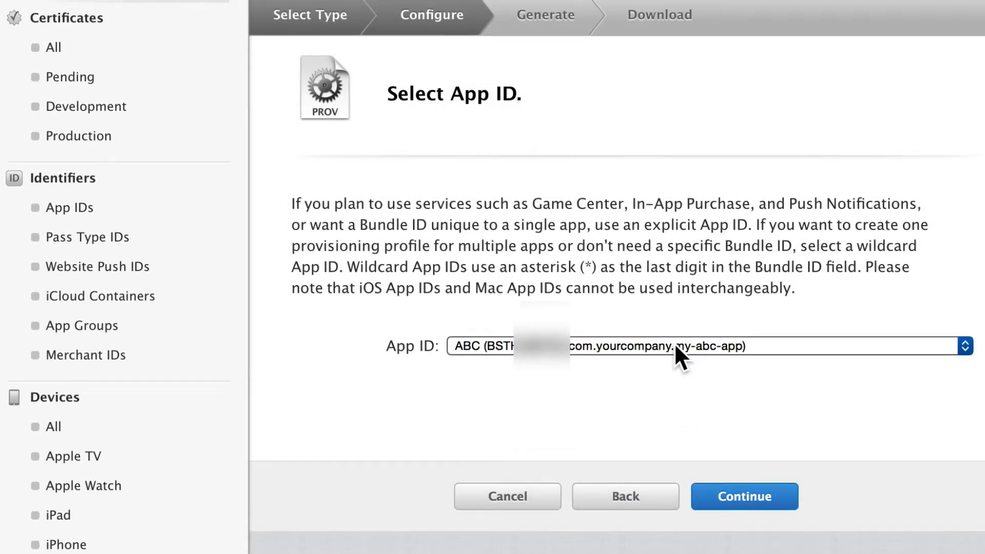
left_click(725, 494)
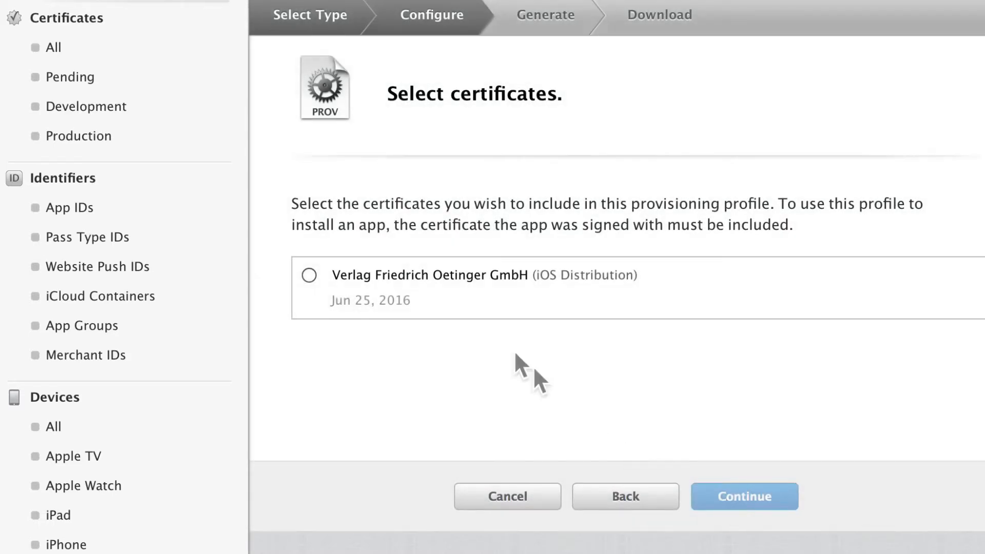
left_click(307, 274)
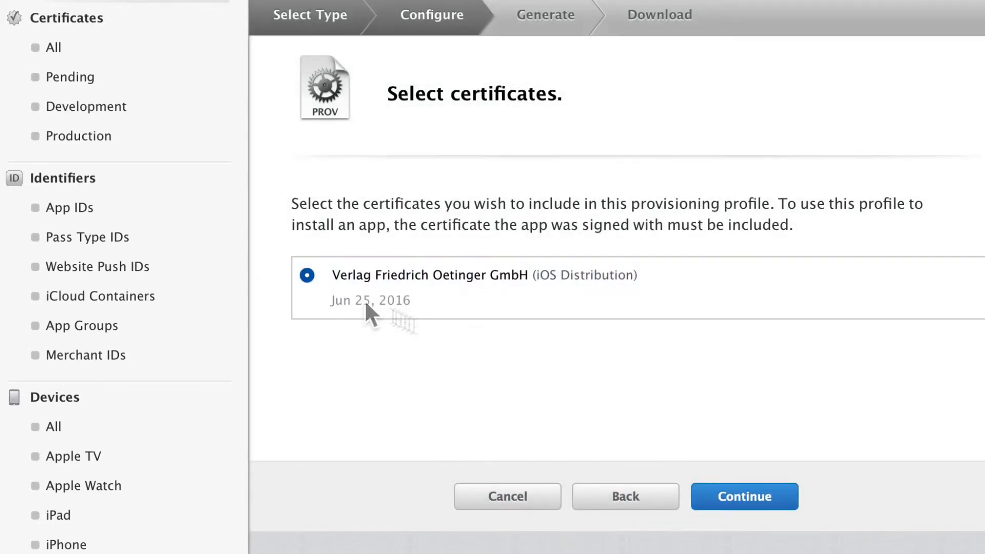
left_click(746, 500)
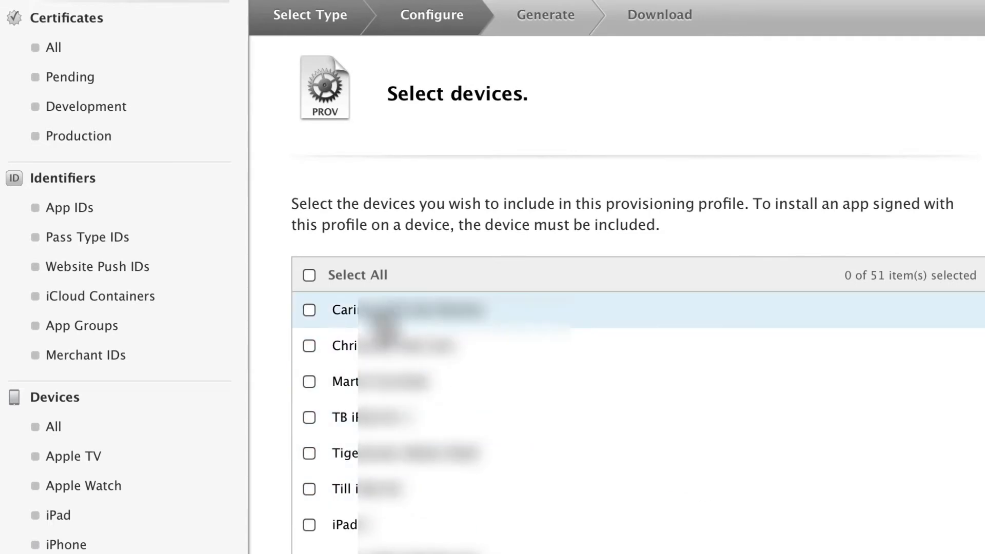
left_click(309, 275)
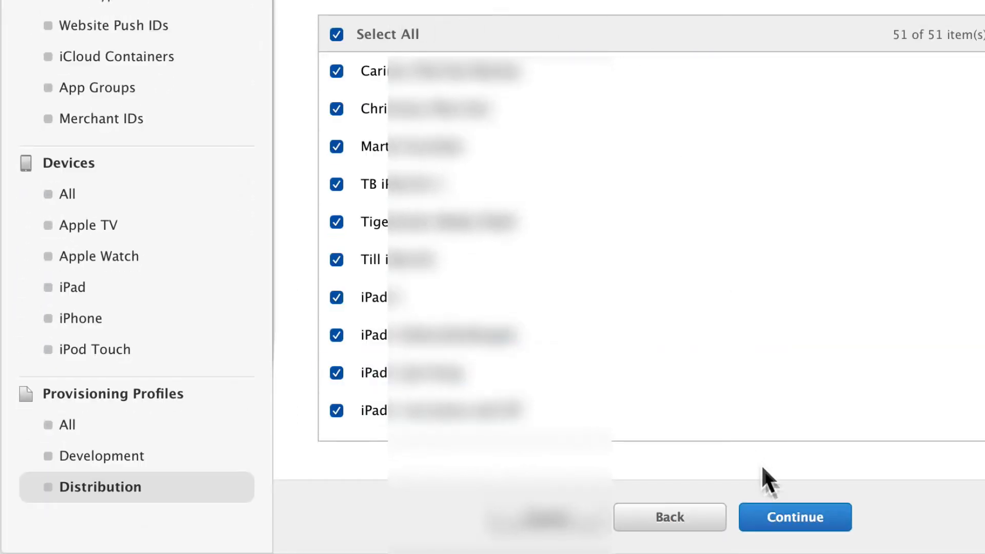
left_click(789, 524)
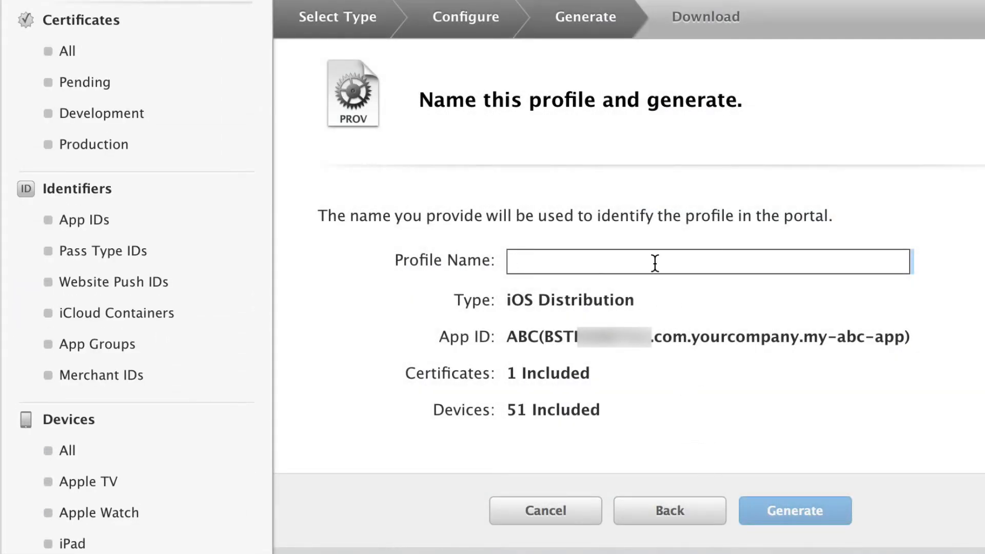
Name the profile ABC-app-AdHoc, generate it and finish without downloading the file.
type("ABC-app")
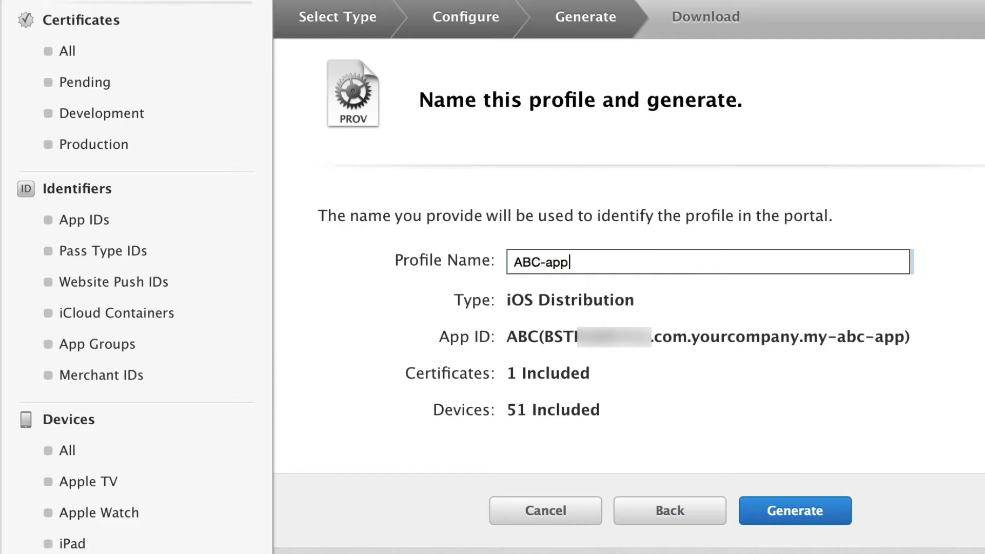
type("-AdHoc")
left_click(768, 508)
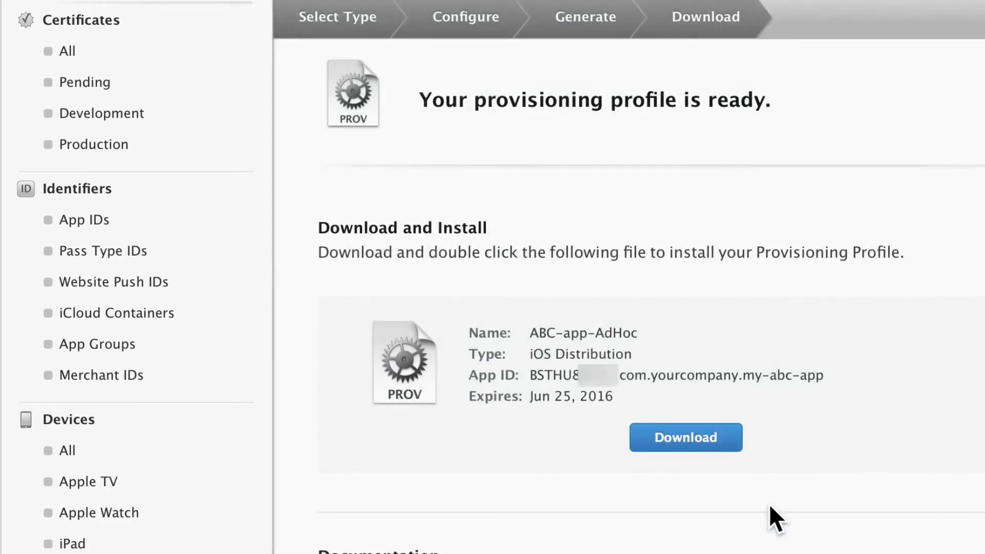
left_click(728, 519)
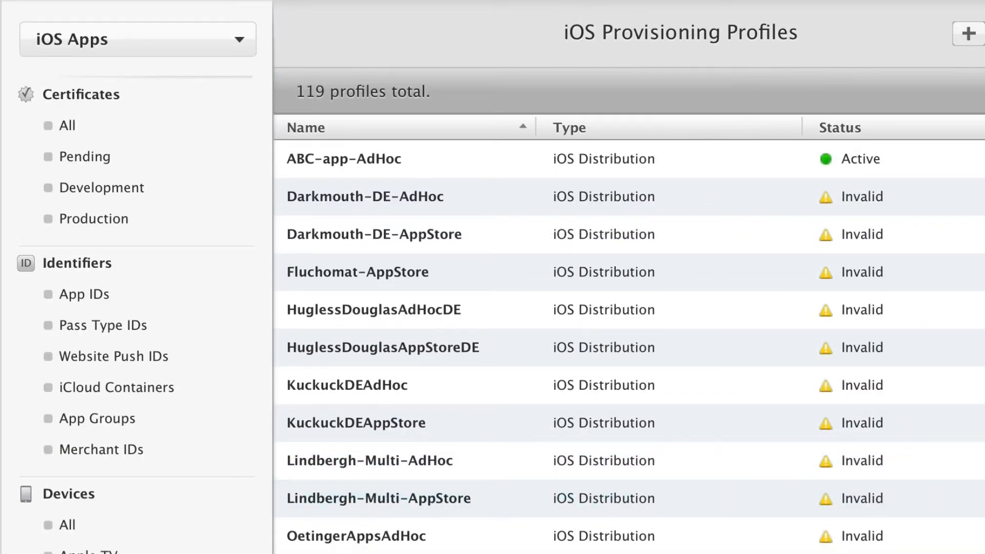
Start another provisioning profile from the distribution profiles list and choose App Store as its type.
left_click(93, 553)
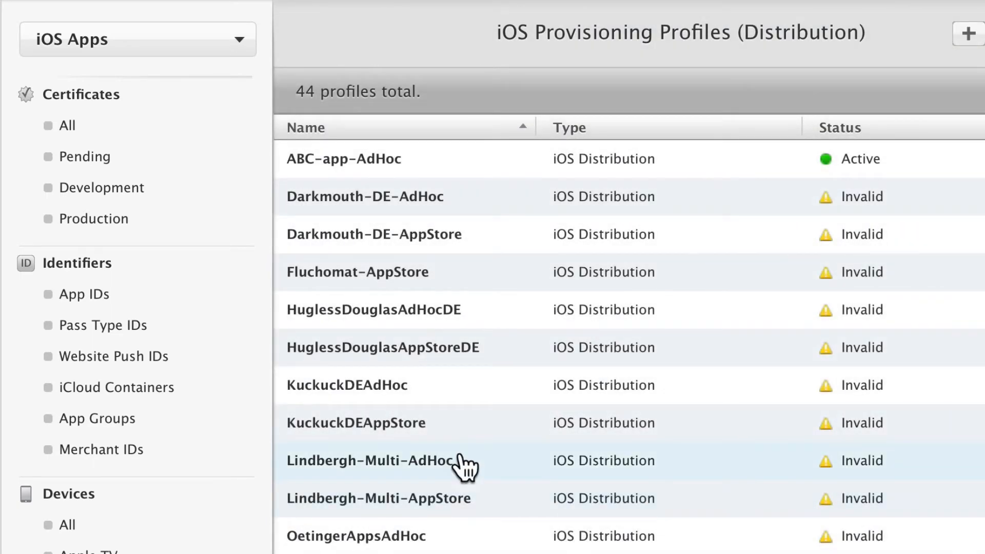
left_click(968, 34)
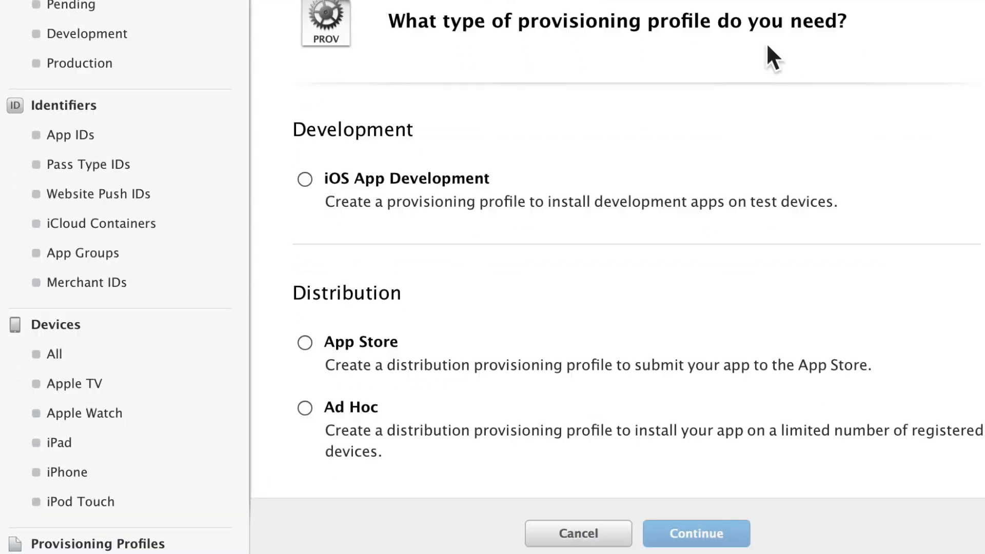
left_click(305, 342)
left_click(671, 531)
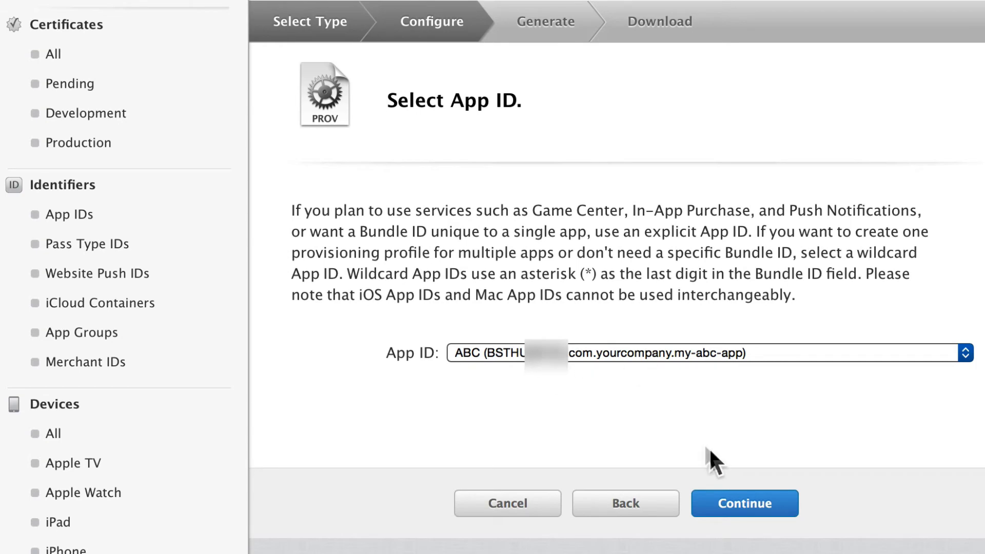
Assign the ABC App ID (com.yourcompany.my-abc-app) and the iOS Distribution certificate to the App Store profile.
left_click(731, 516)
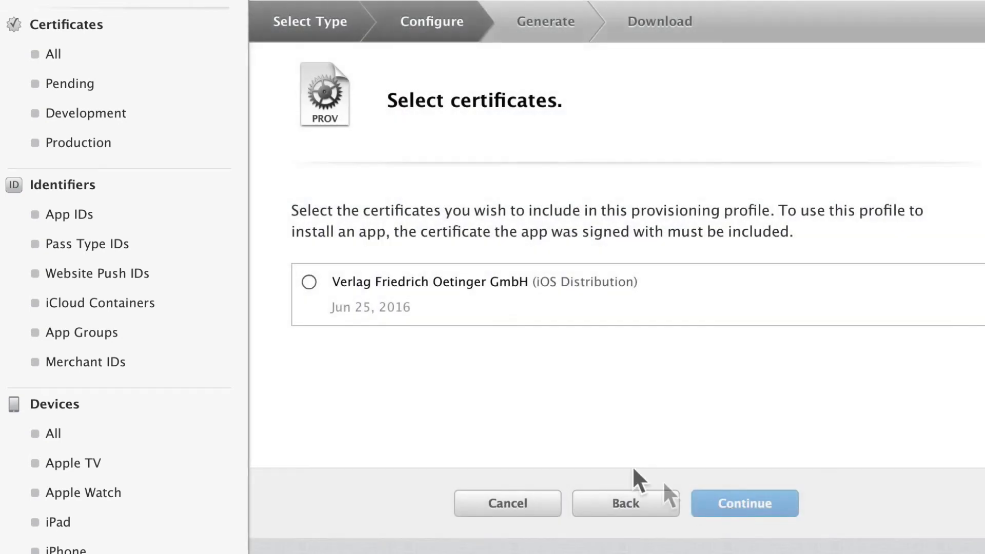
left_click(307, 282)
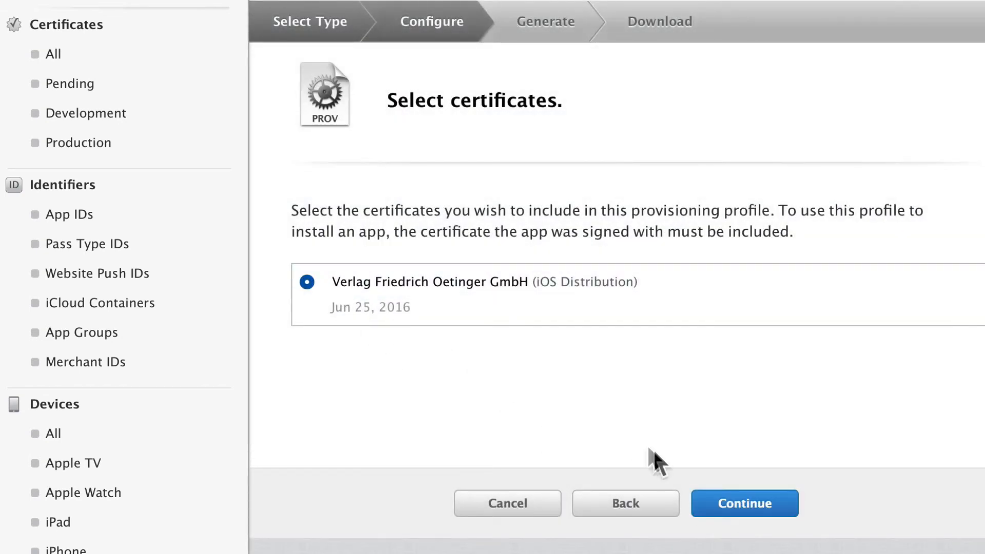
left_click(724, 503)
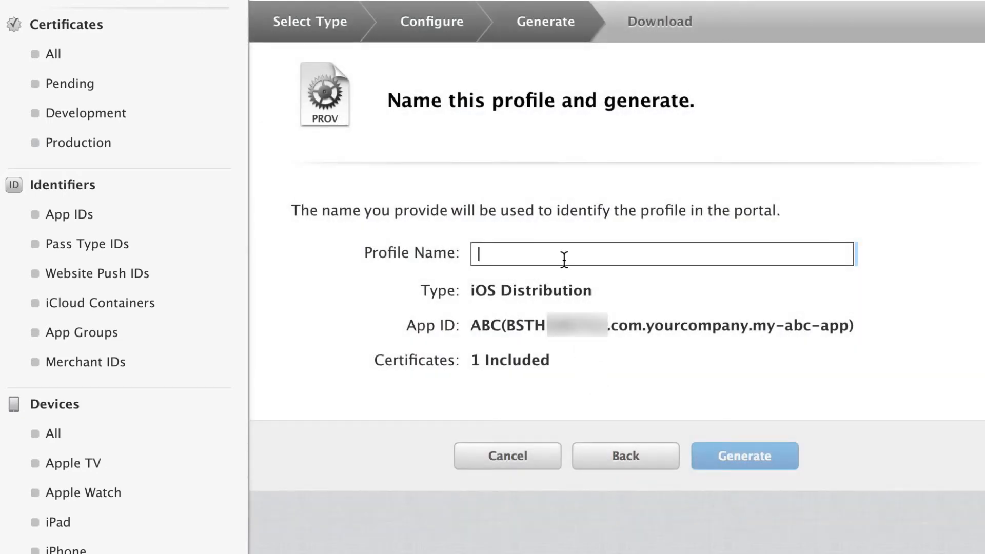
Name the profile ABC-app-AppStore, generate it and return to the list of all provisioning profiles.
type("ABC-app-")
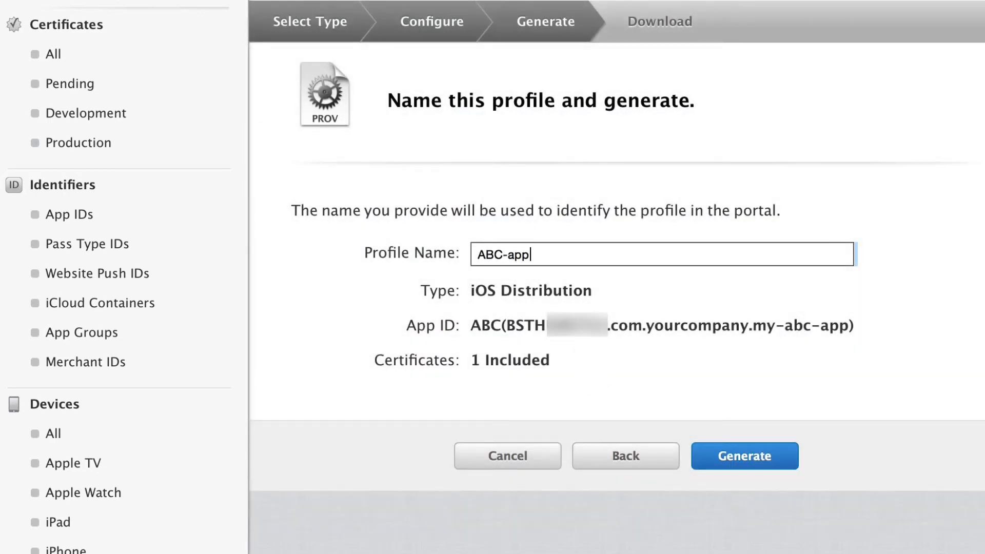
type("AppStore")
left_click(721, 452)
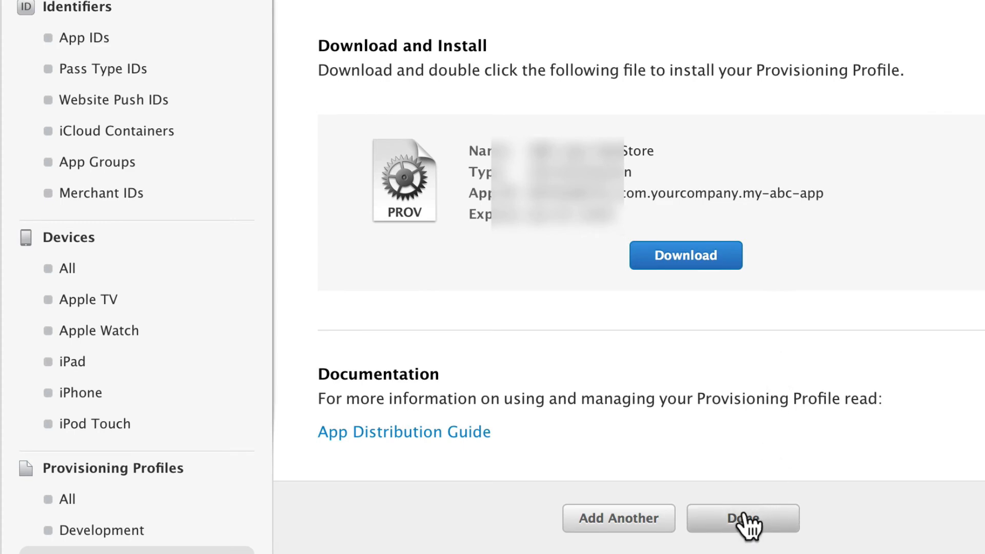
left_click(749, 523)
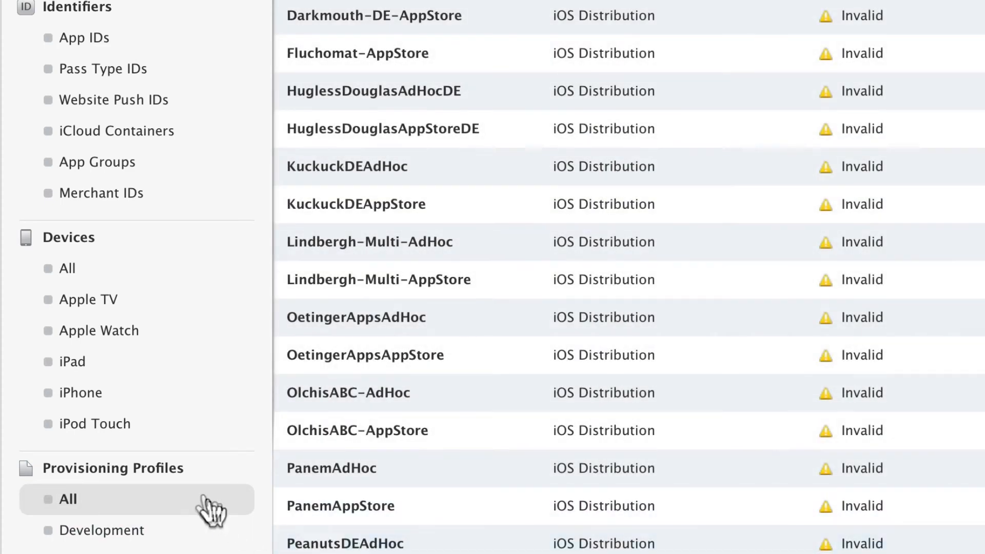
left_click(121, 503)
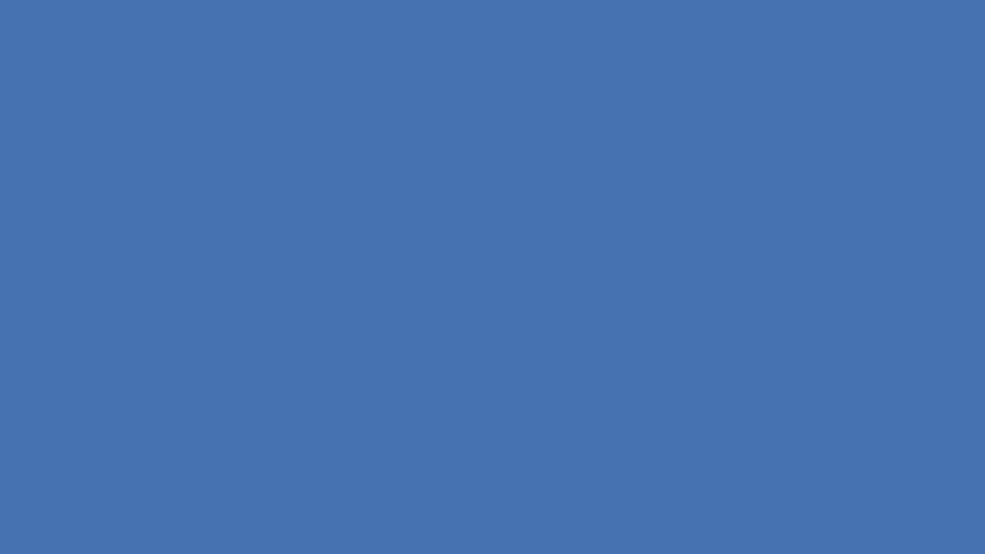
Switch to Xcode, open the account preferences and select the publisher's team with the Agent role.
mouse_move(515, 518)
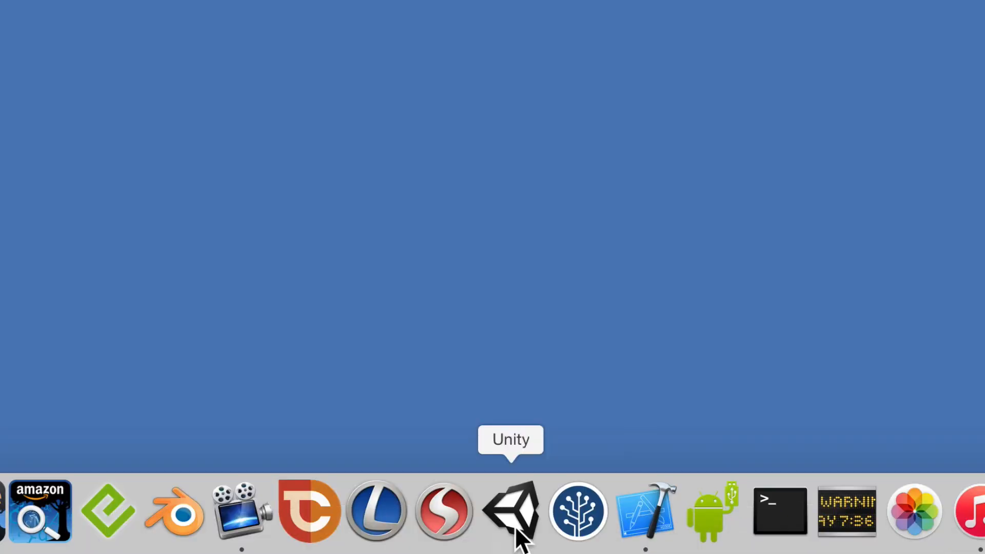
left_click(647, 511)
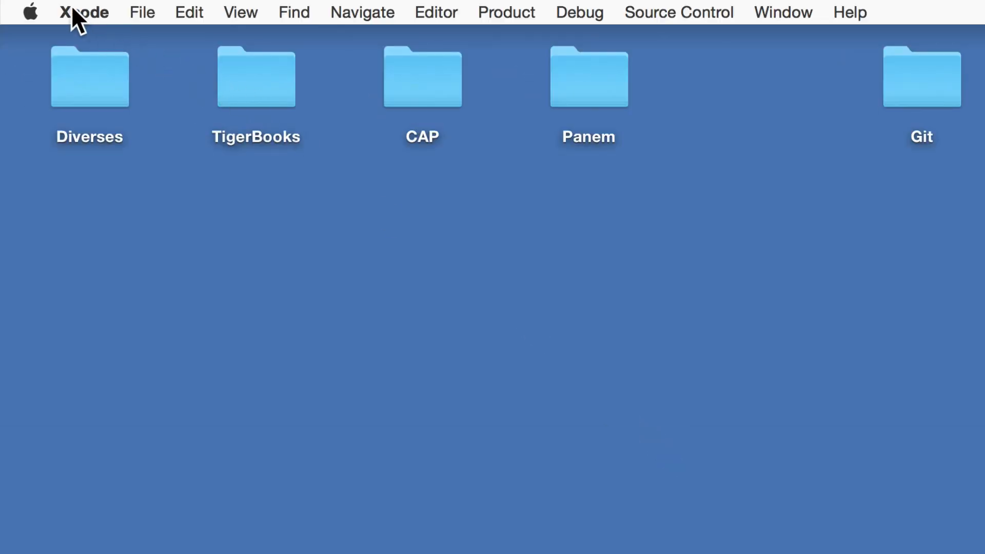
left_click(75, 12)
left_click(95, 64)
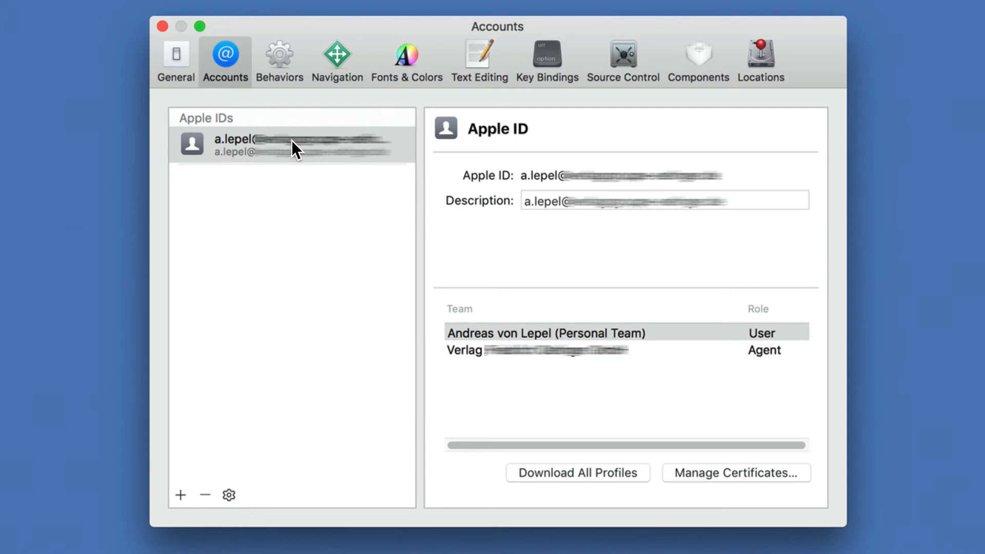
left_click(530, 349)
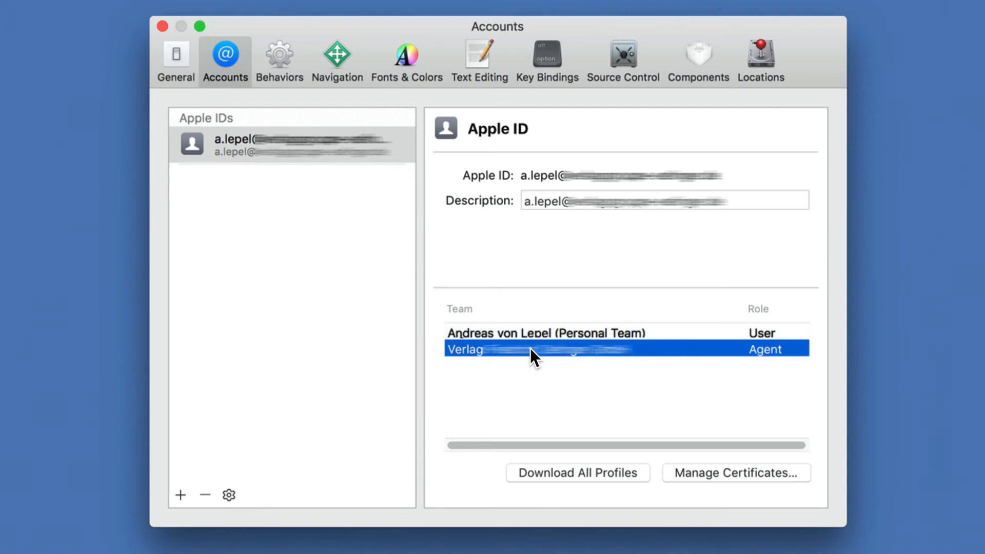